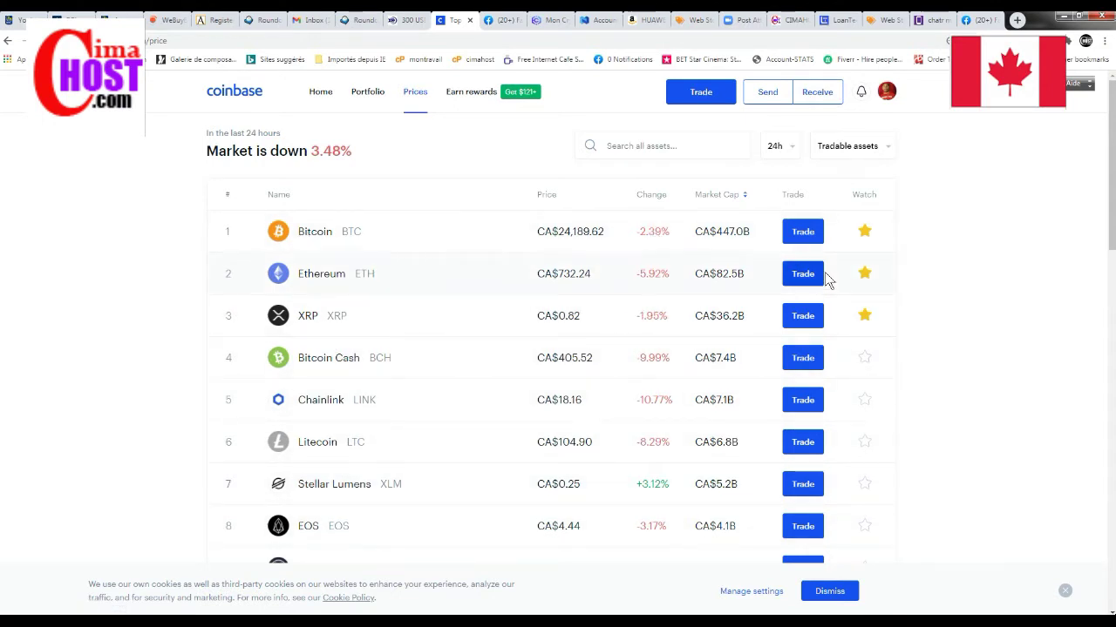
- Open the Bitcoin buy form on Coinbase, then go to the 300 USD XE converter tab
click(804, 234)
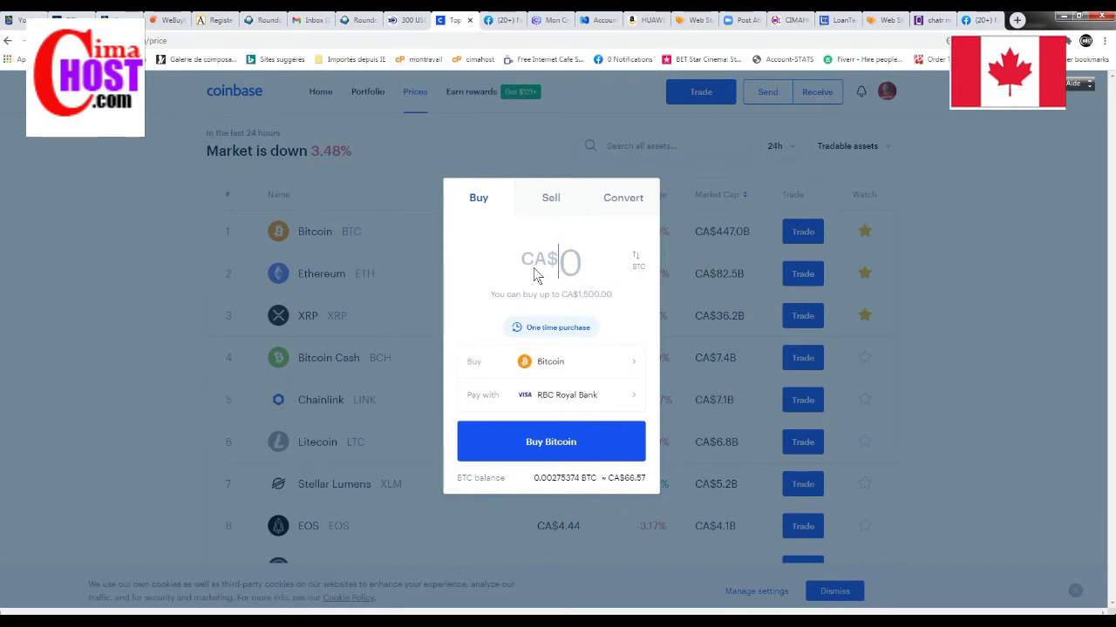
click(411, 21)
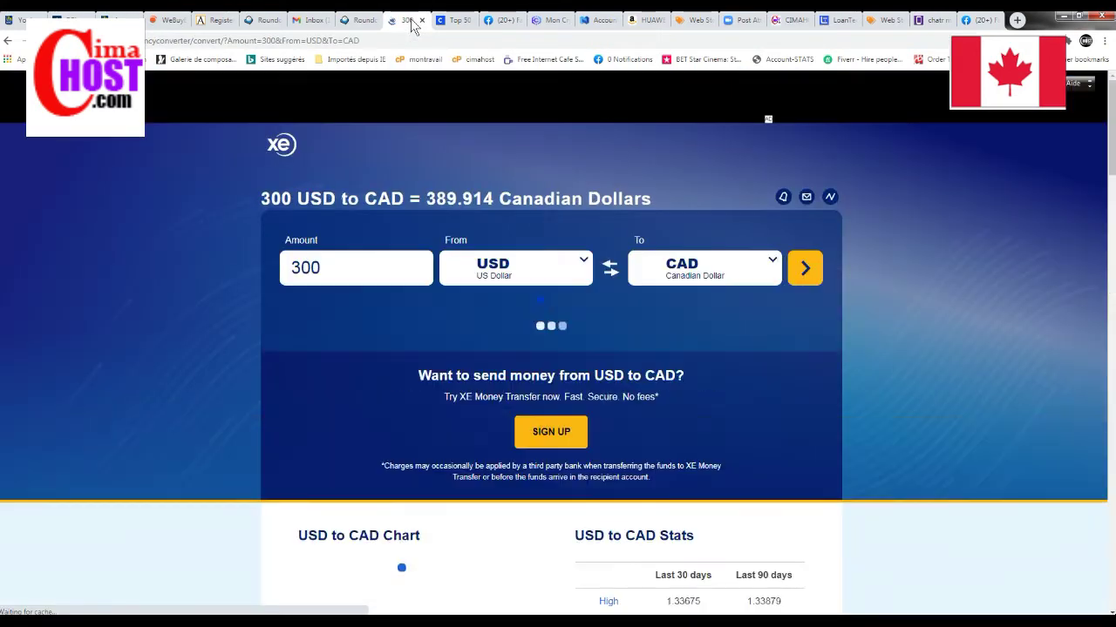
- Re-enter 300 as the USD amount and convert it, giving 389.945 CAD
click(336, 270)
drag(339, 269, 260, 271)
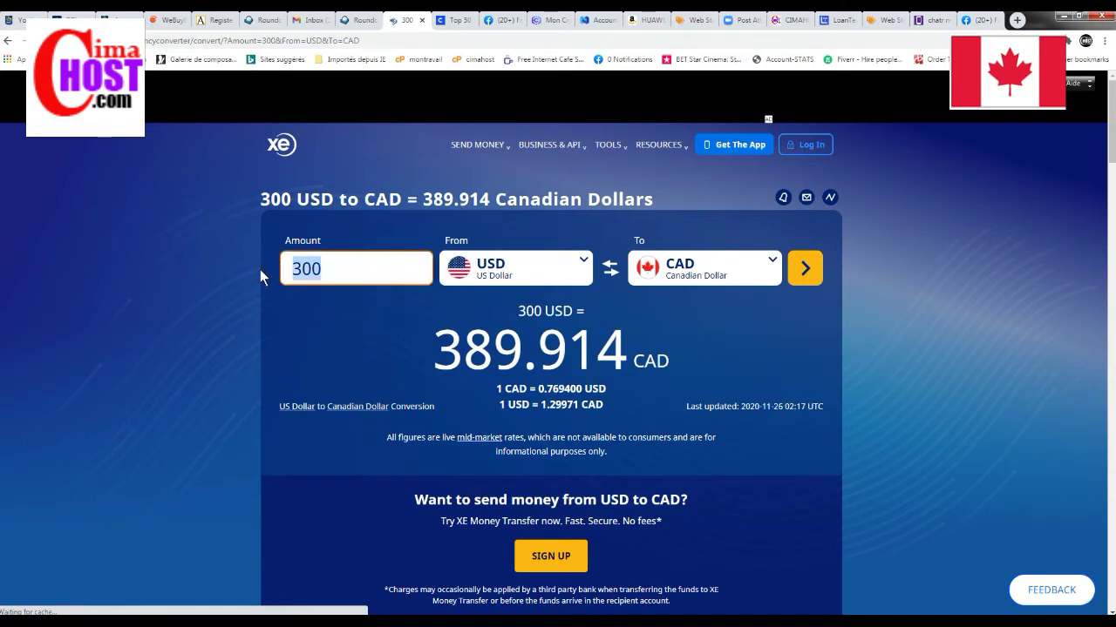
key(BackSpace)
text(00)
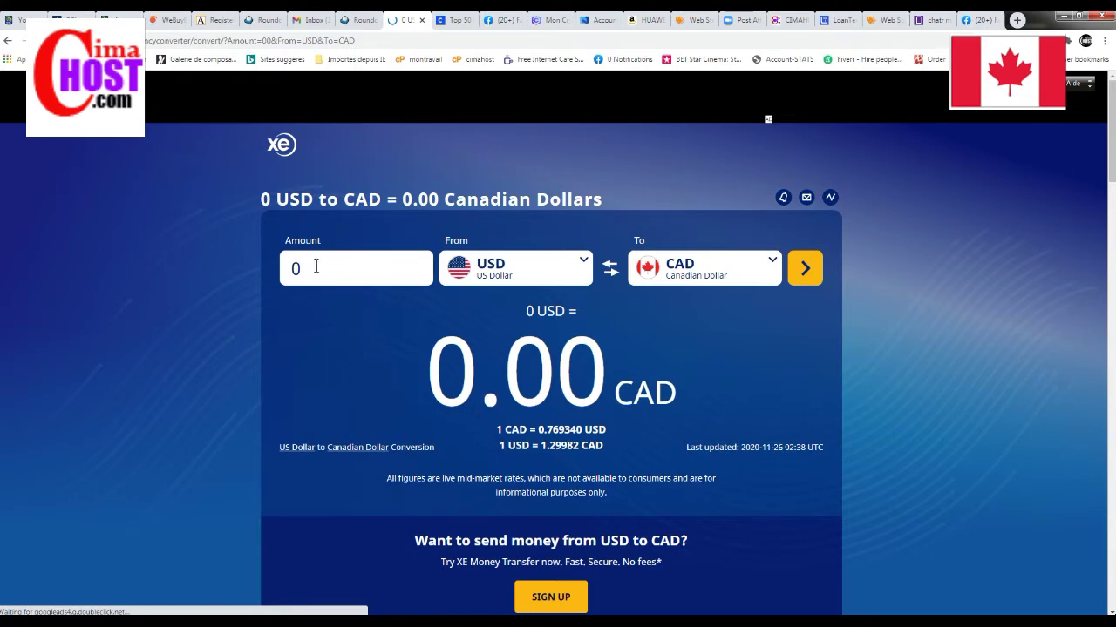
click(315, 266)
text(300)
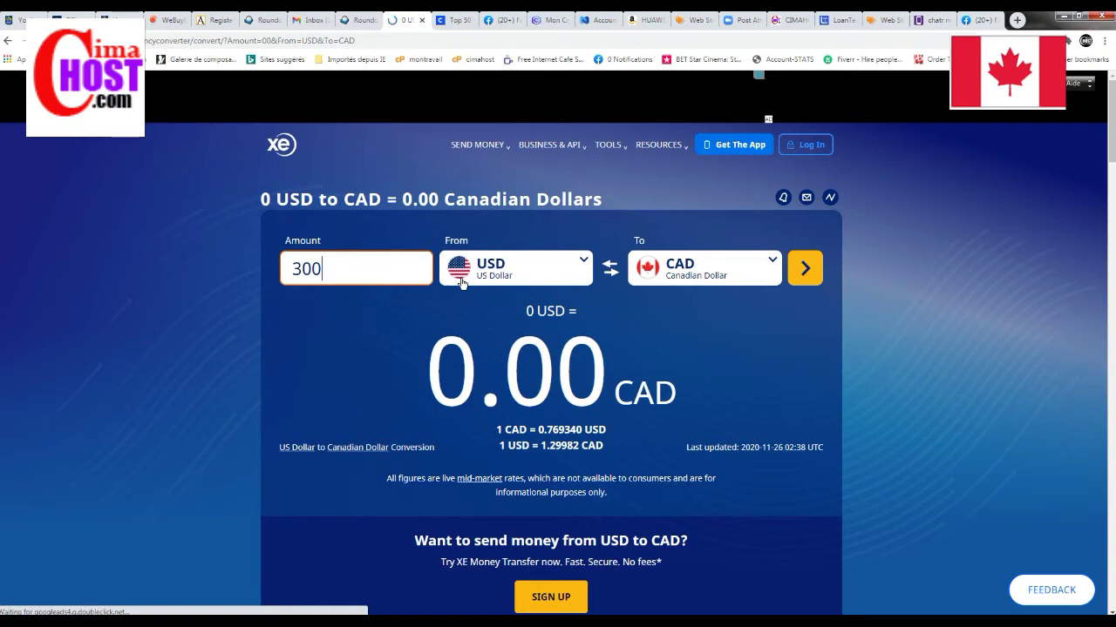
click(805, 271)
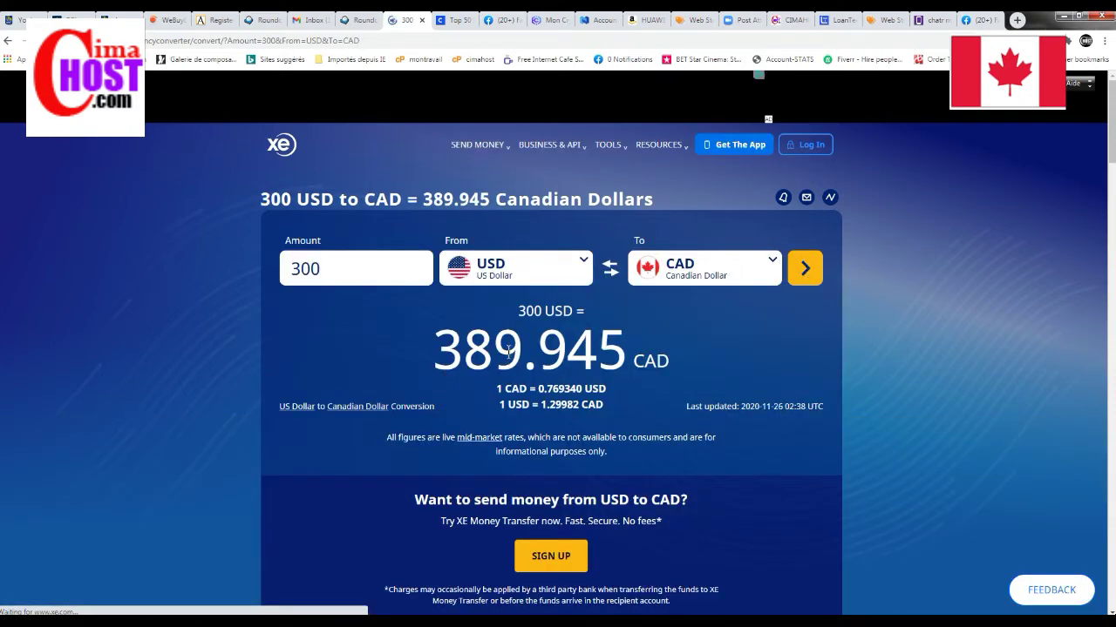
- Enter CA$390 of Bitcoin, pay with TD Bank, and preview the order
click(453, 20)
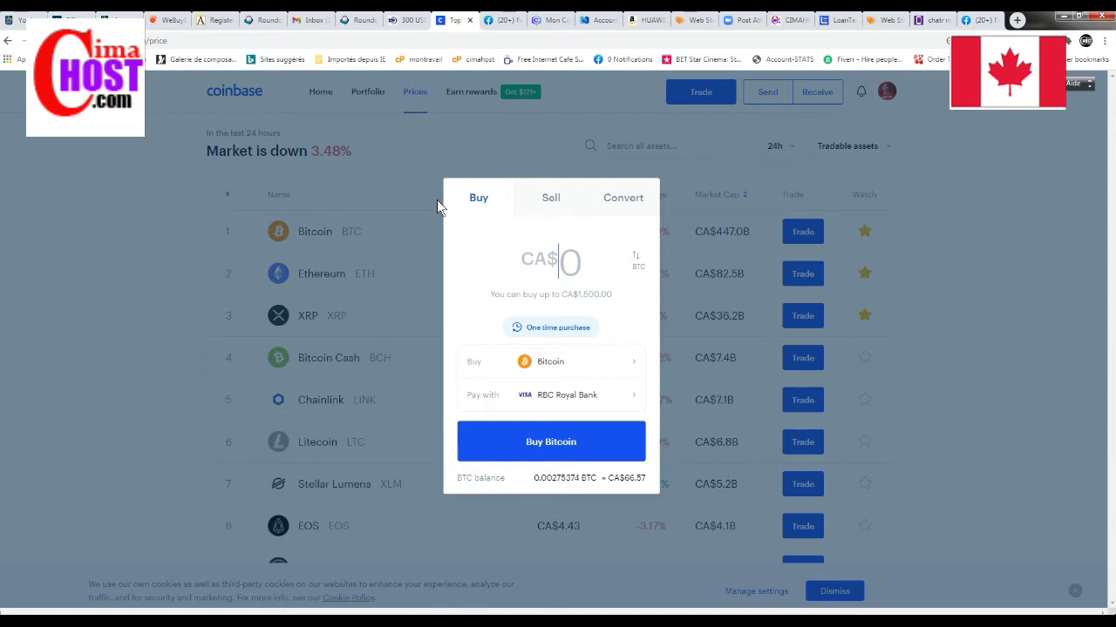
text(390)
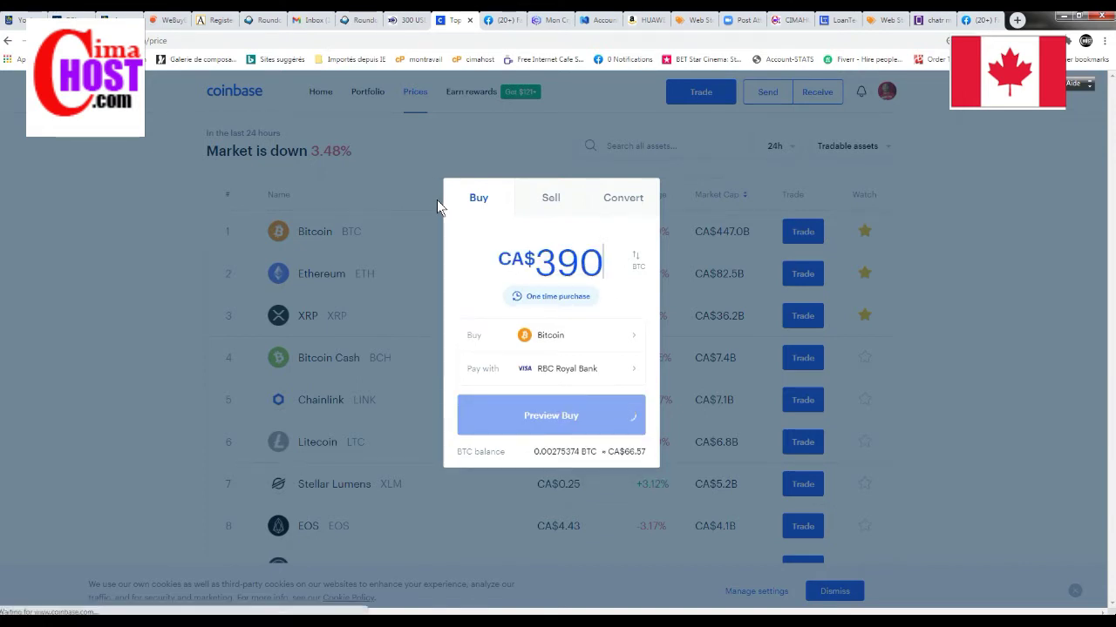
click(631, 370)
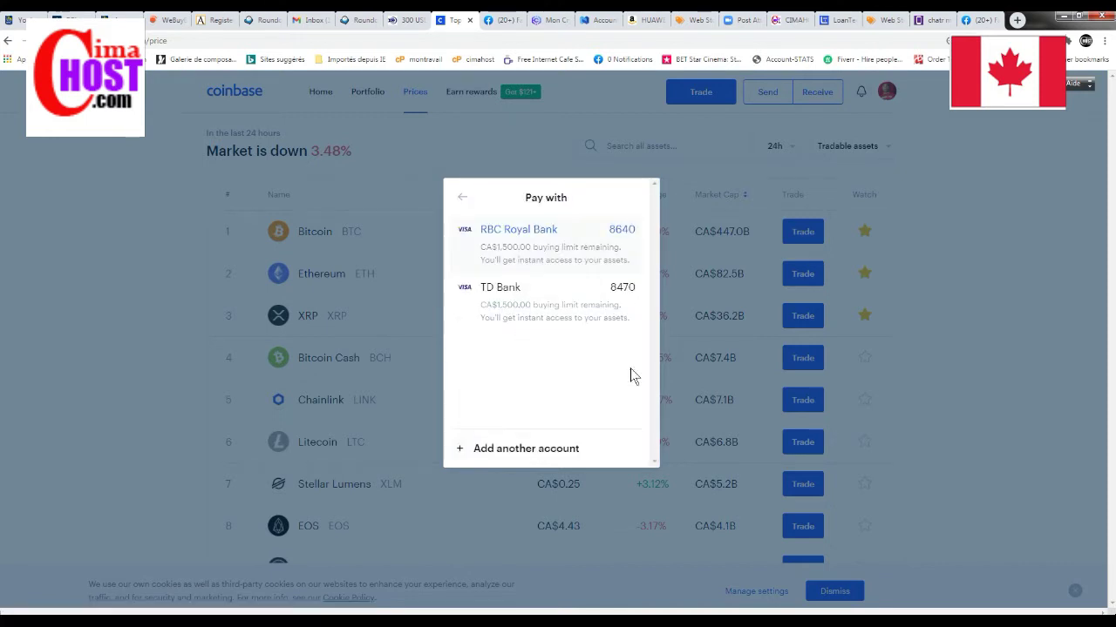
click(523, 301)
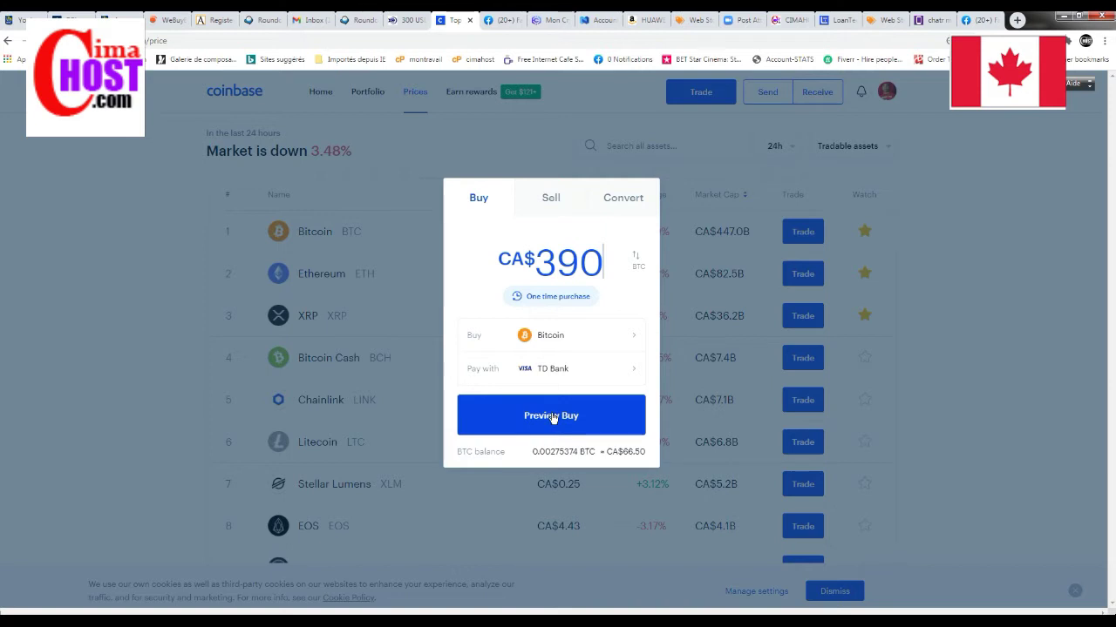
click(552, 418)
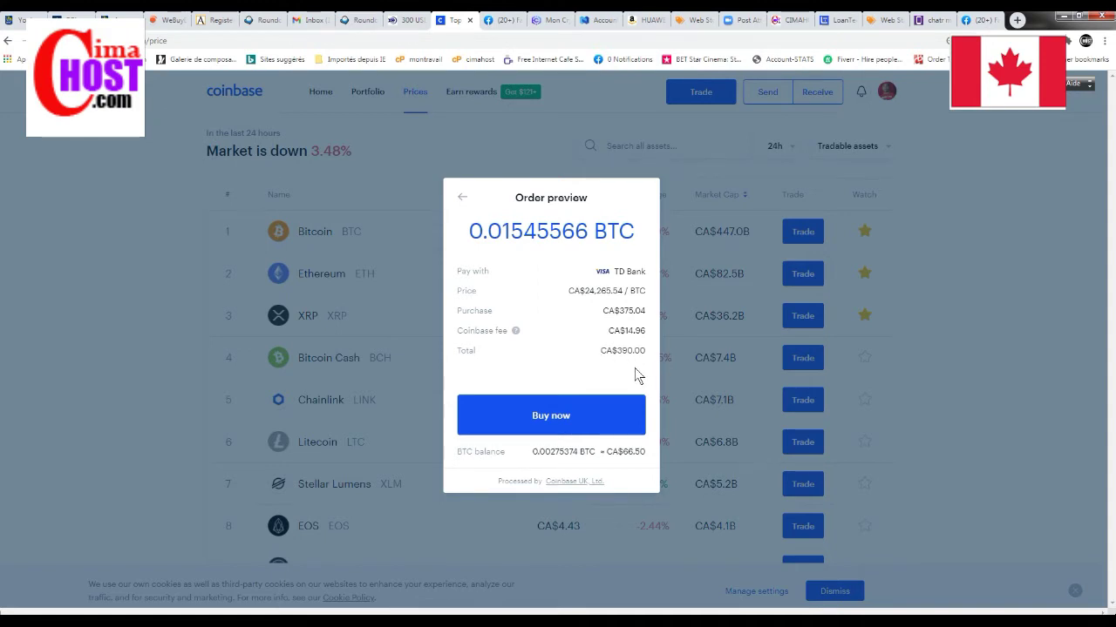
- Confirm the CA$390 Bitcoin order with Buy now
click(550, 418)
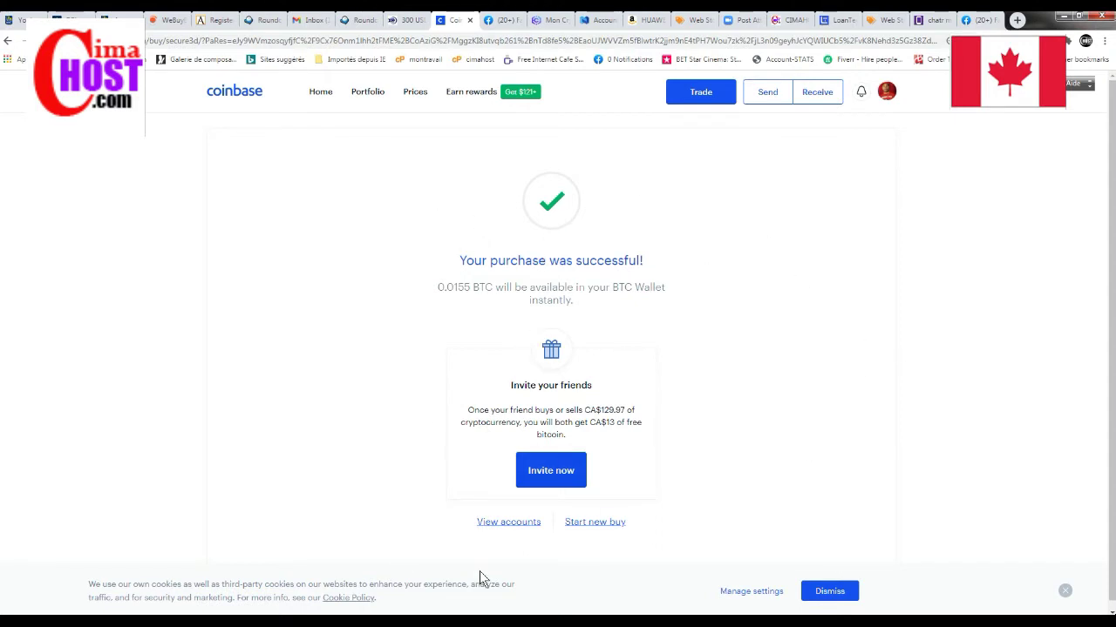
- Open Coinbase's 'Your BTC purchase is now available to trade' email in Gmail
click(312, 20)
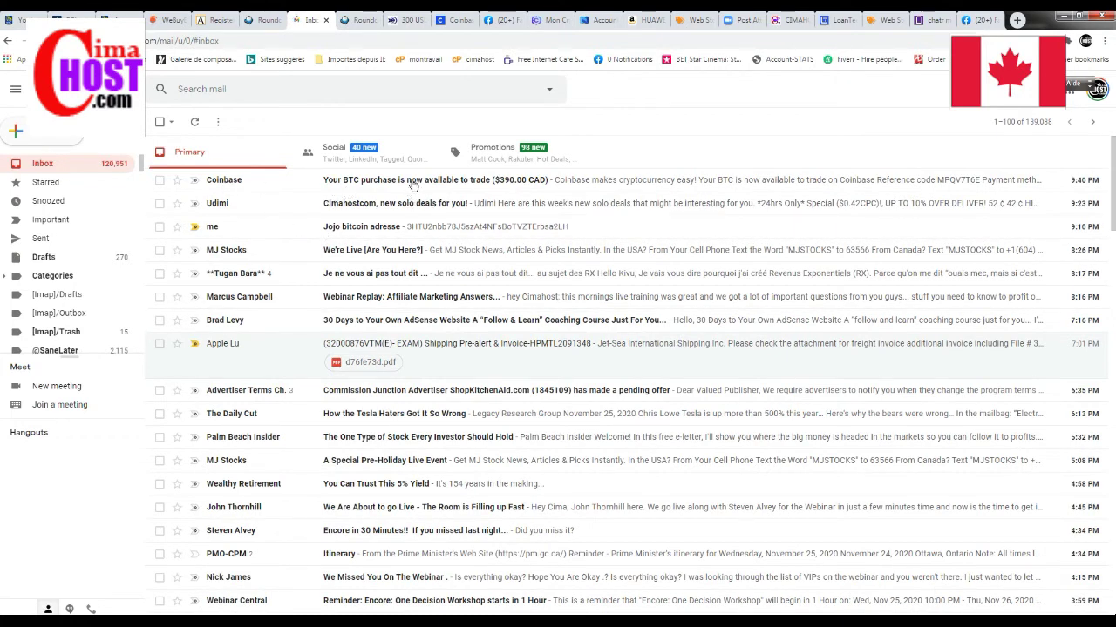
click(414, 180)
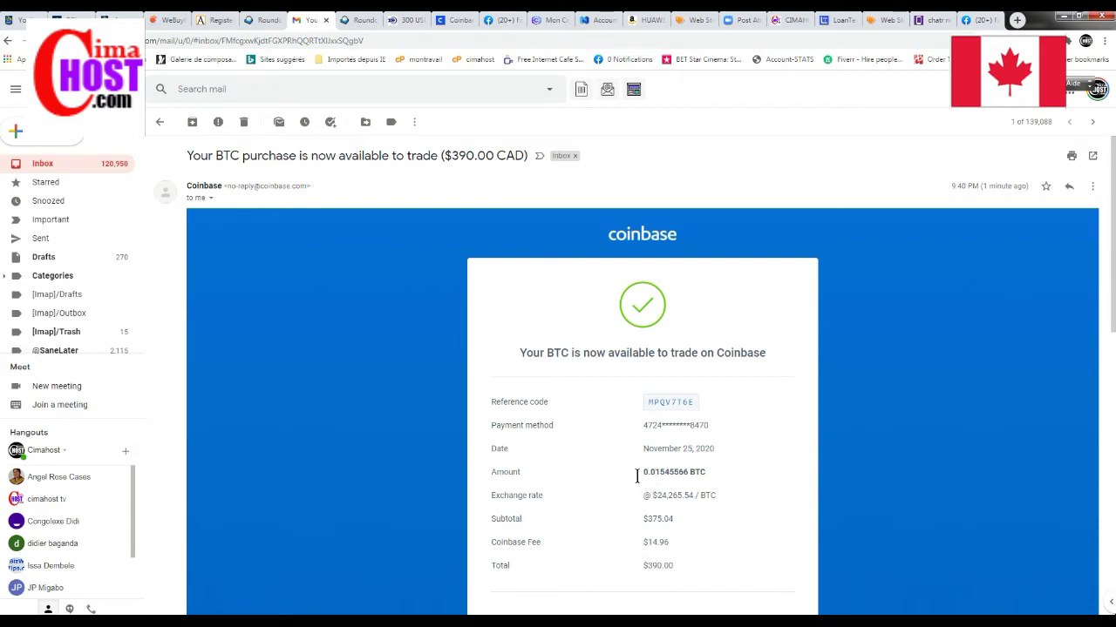
- Copy the 0.01545566 BTC amount from the email and open the Start menu
drag(644, 473, 688, 472)
right_click(677, 472)
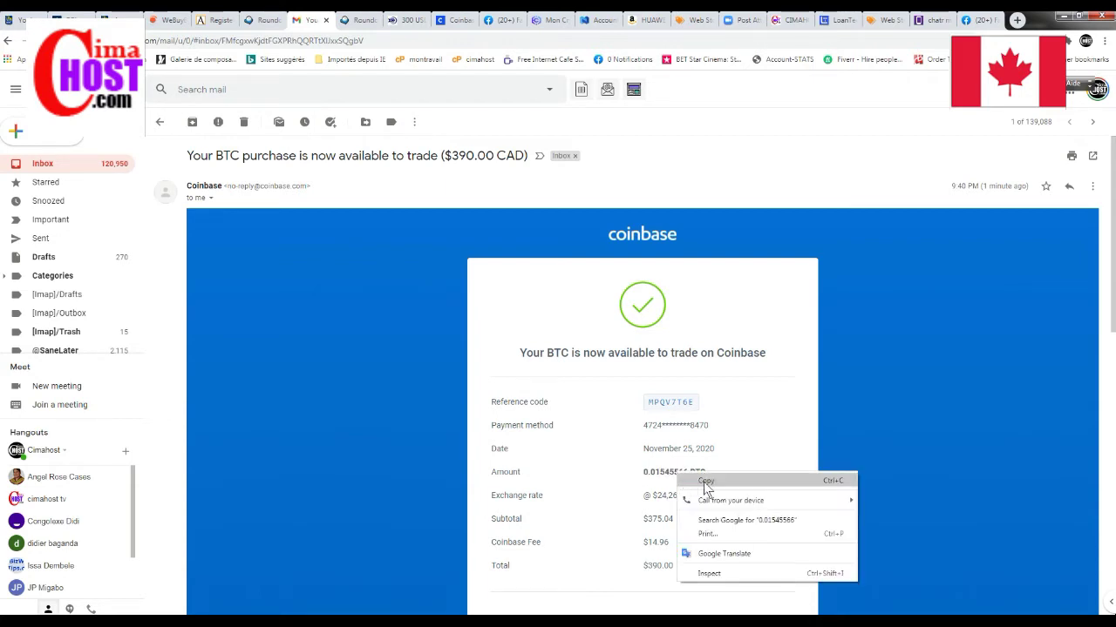
click(703, 482)
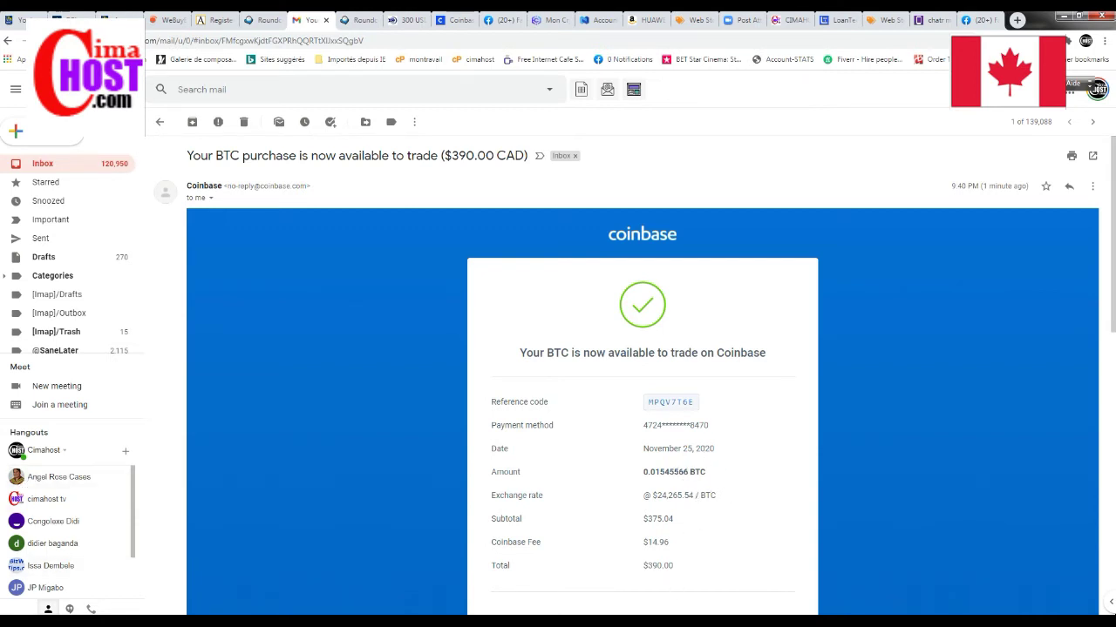
key(super)
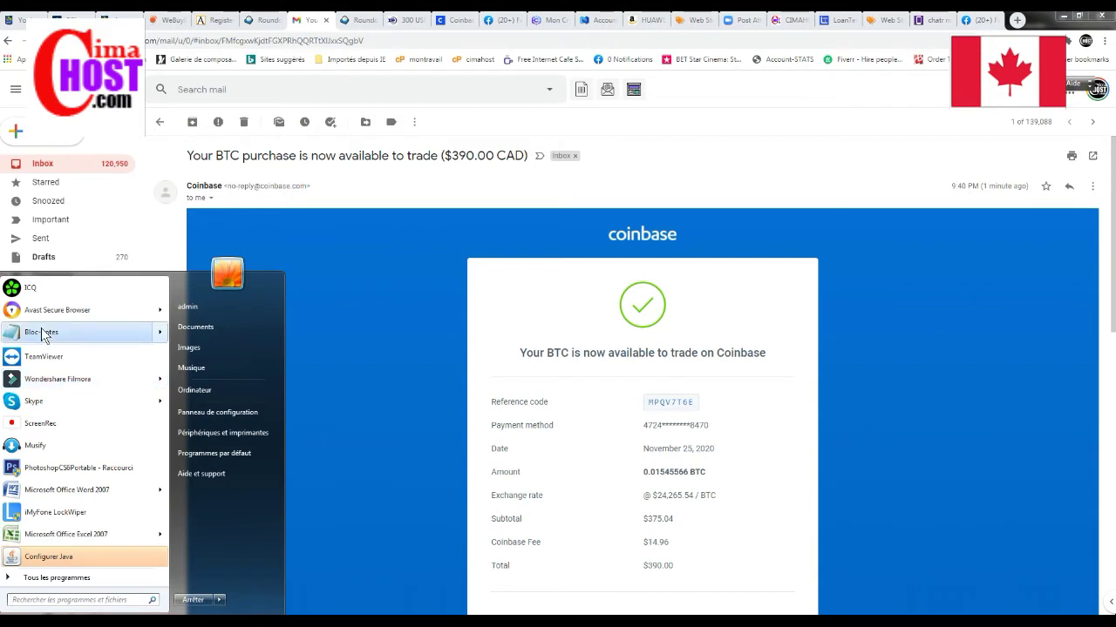
- Launch Notepad and paste the copied value into it
mouse_move(44, 337)
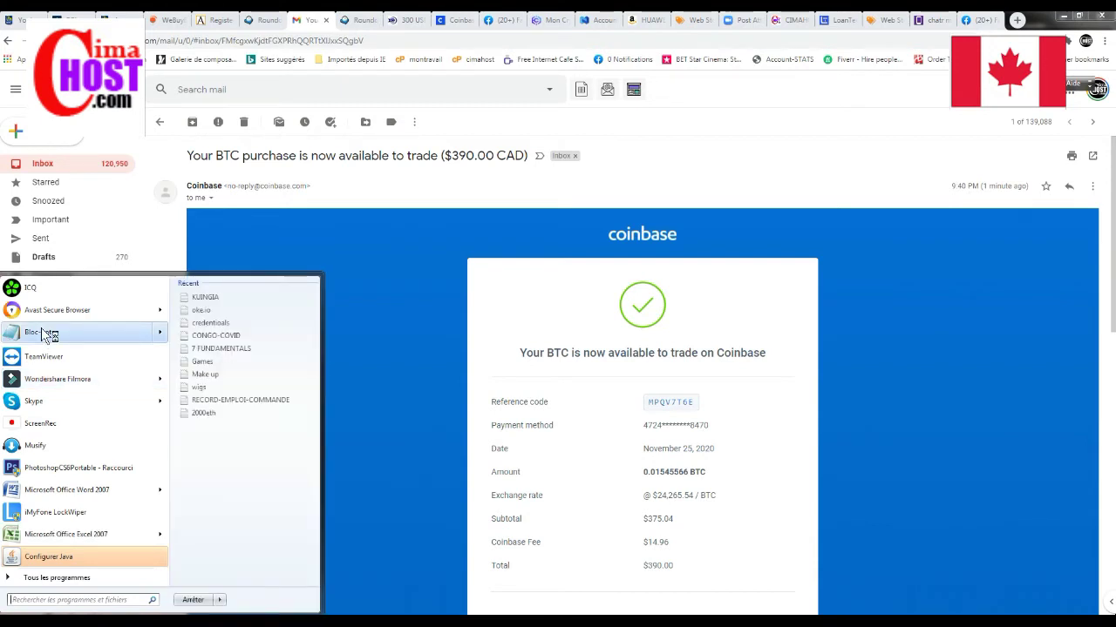
click(44, 334)
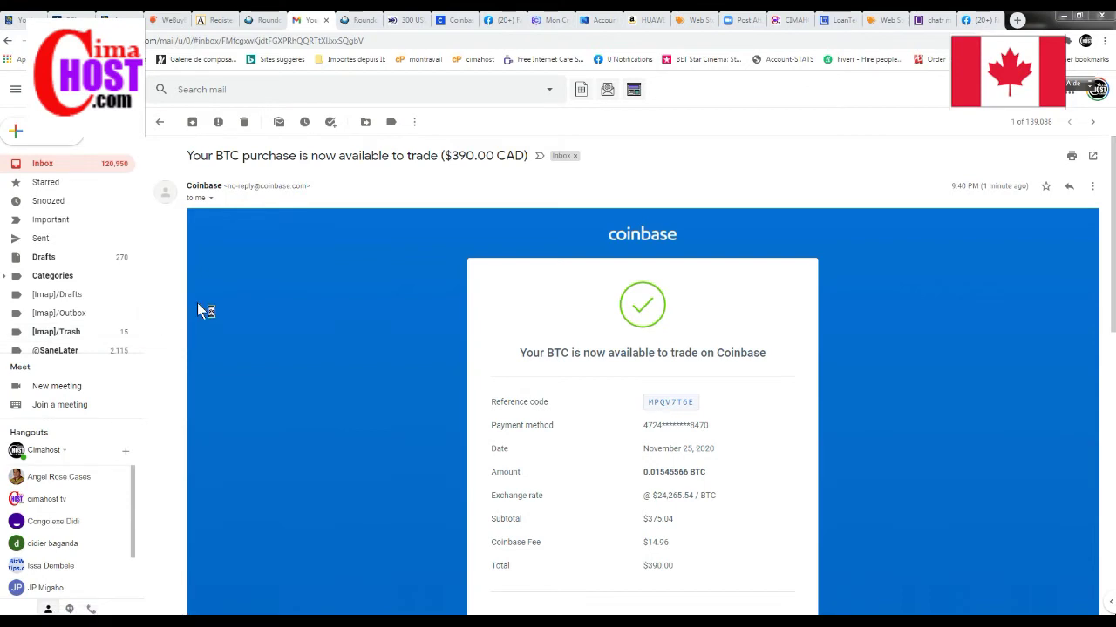
click(257, 192)
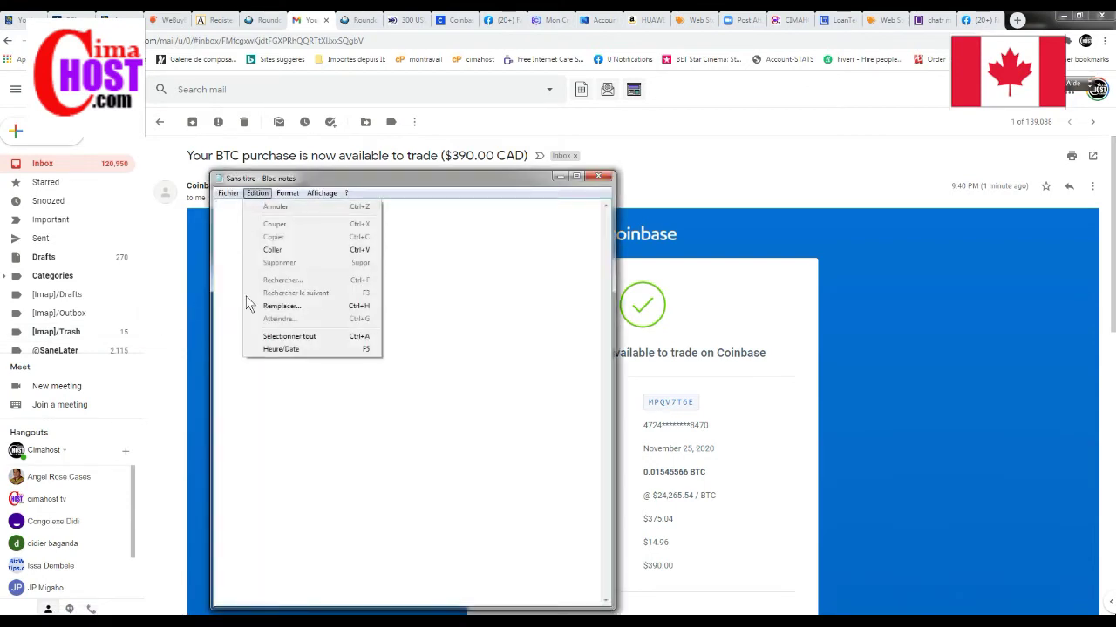
click(288, 251)
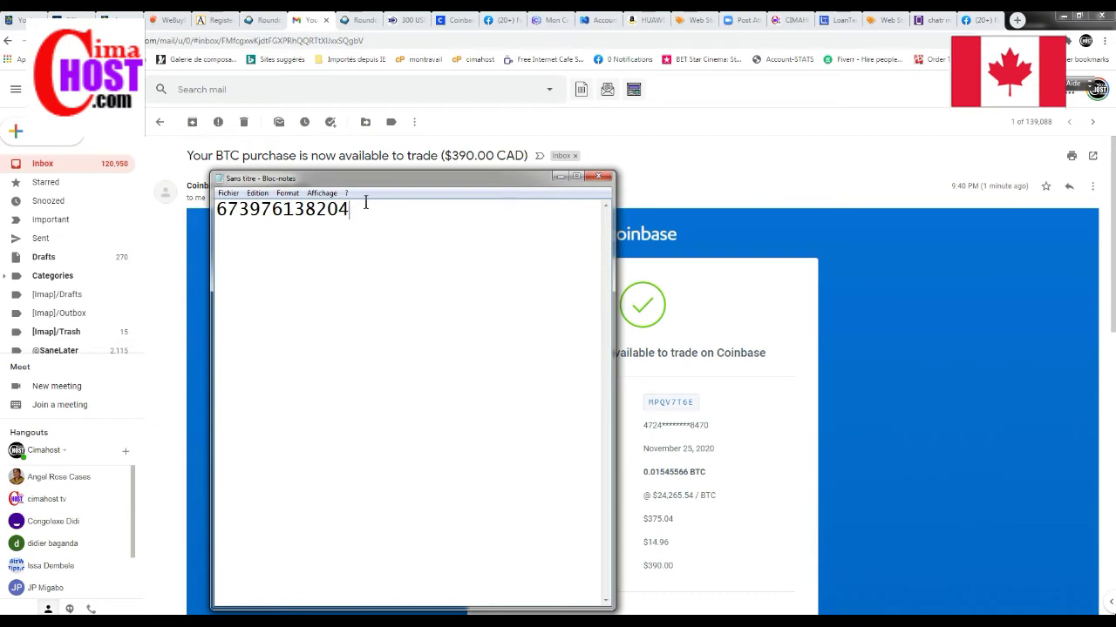
- Recopy the 0.01545566 BTC amount from the email and paste it over Notepad's old number
drag(341, 180, 406, 129)
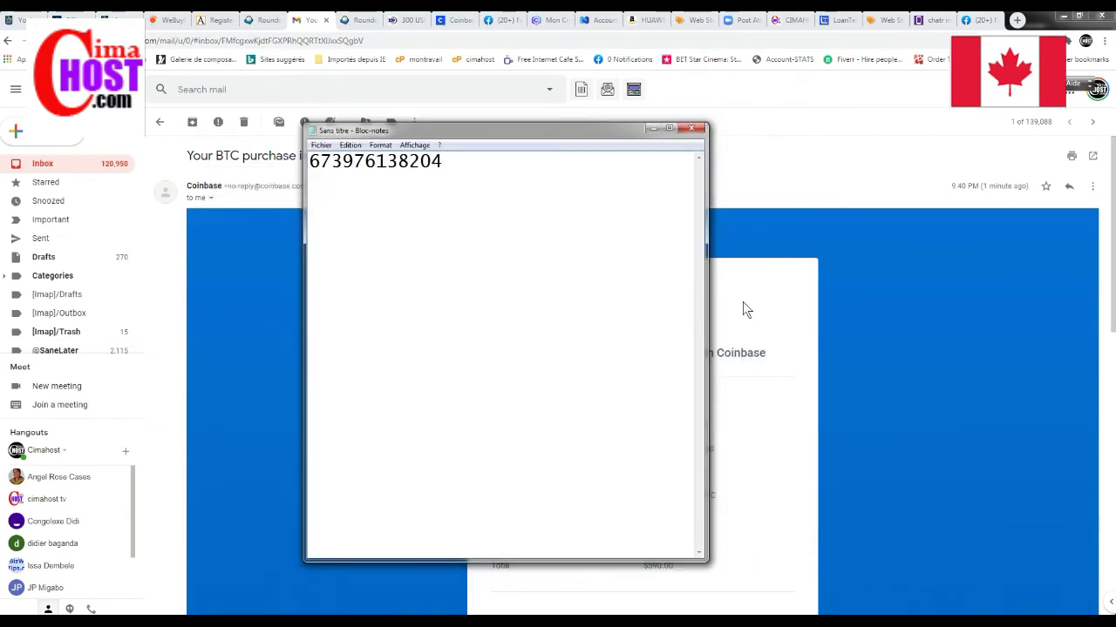
click(745, 309)
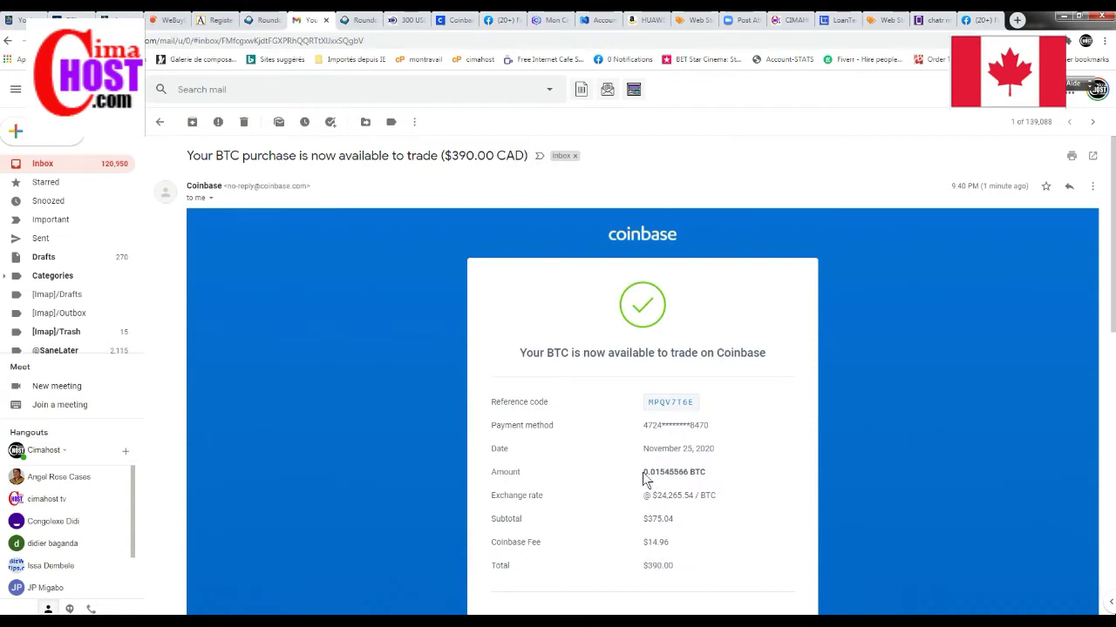
drag(645, 473, 679, 477)
right_click(677, 471)
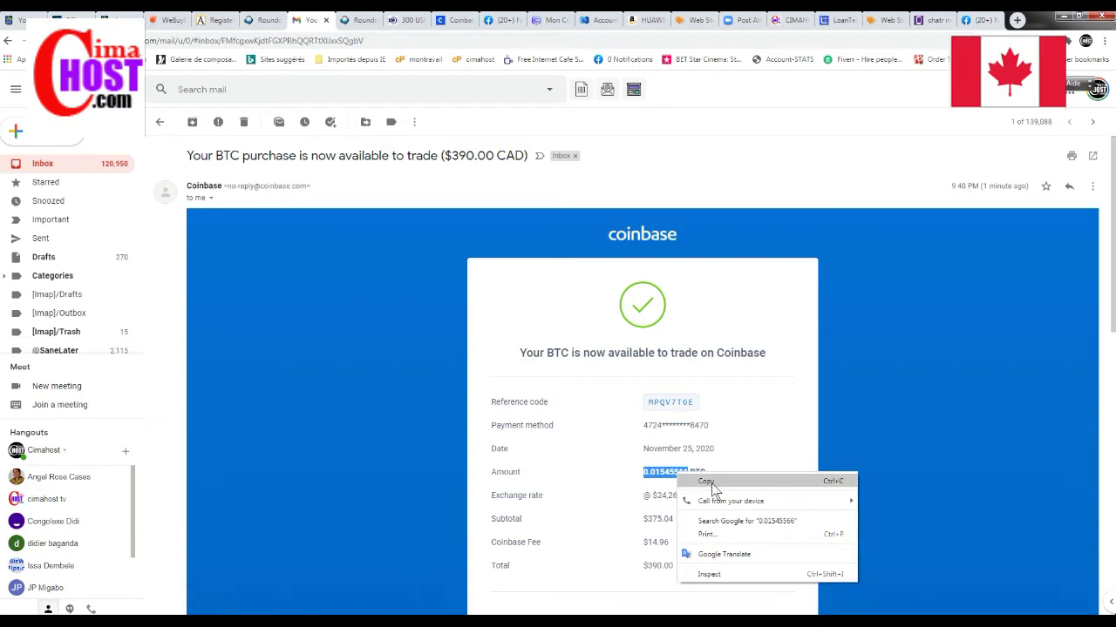
click(706, 481)
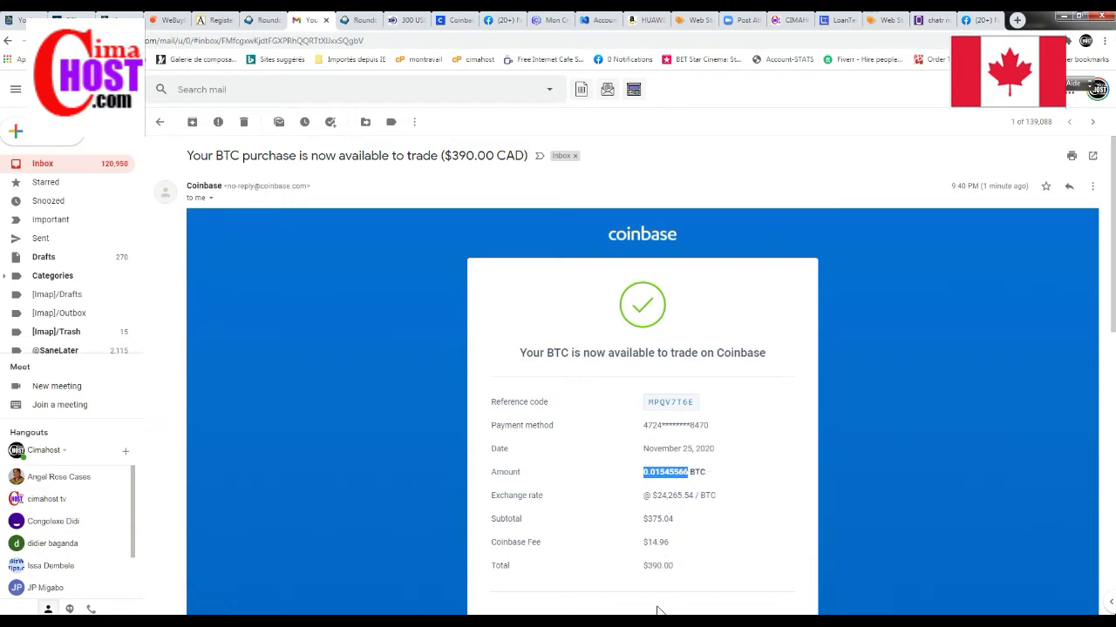
key(alt+Tab)
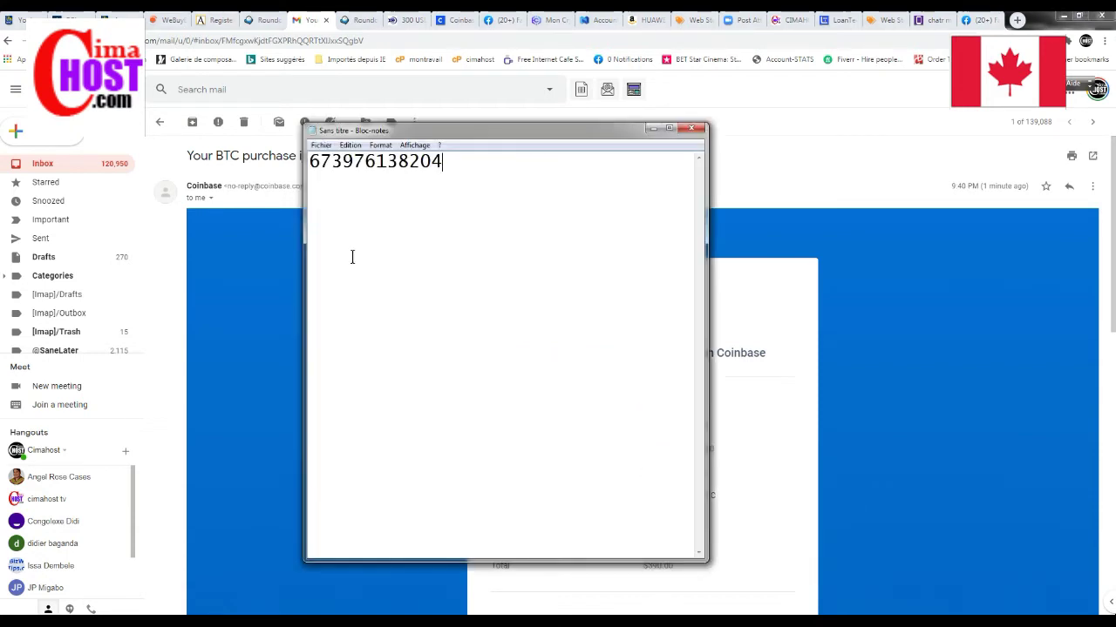
drag(445, 161, 268, 152)
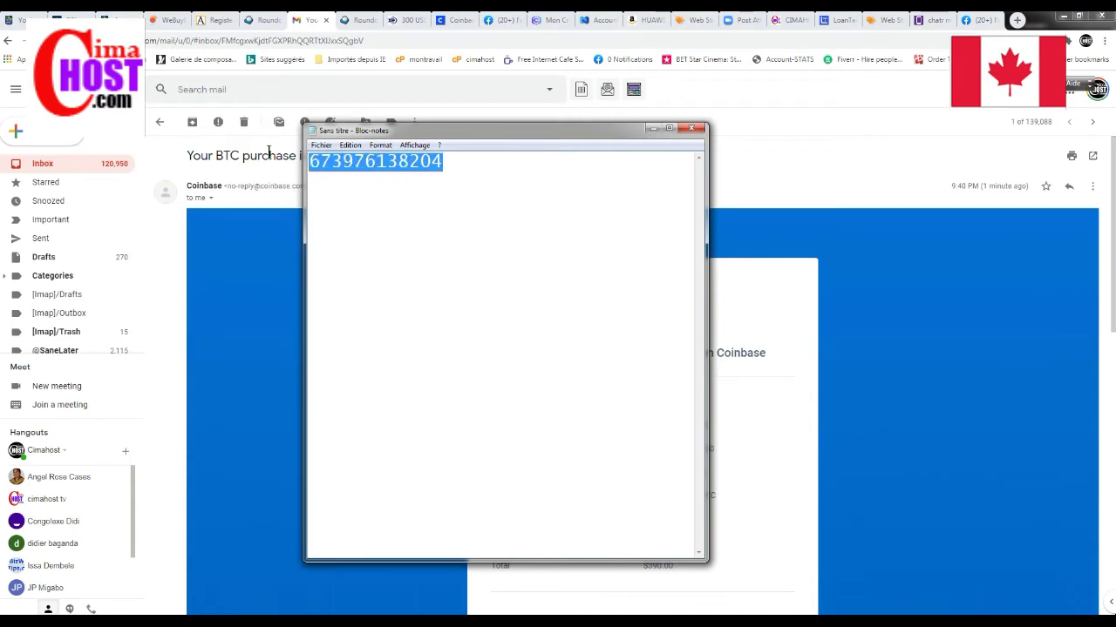
key(BackSpace)
key(ctrl+v)
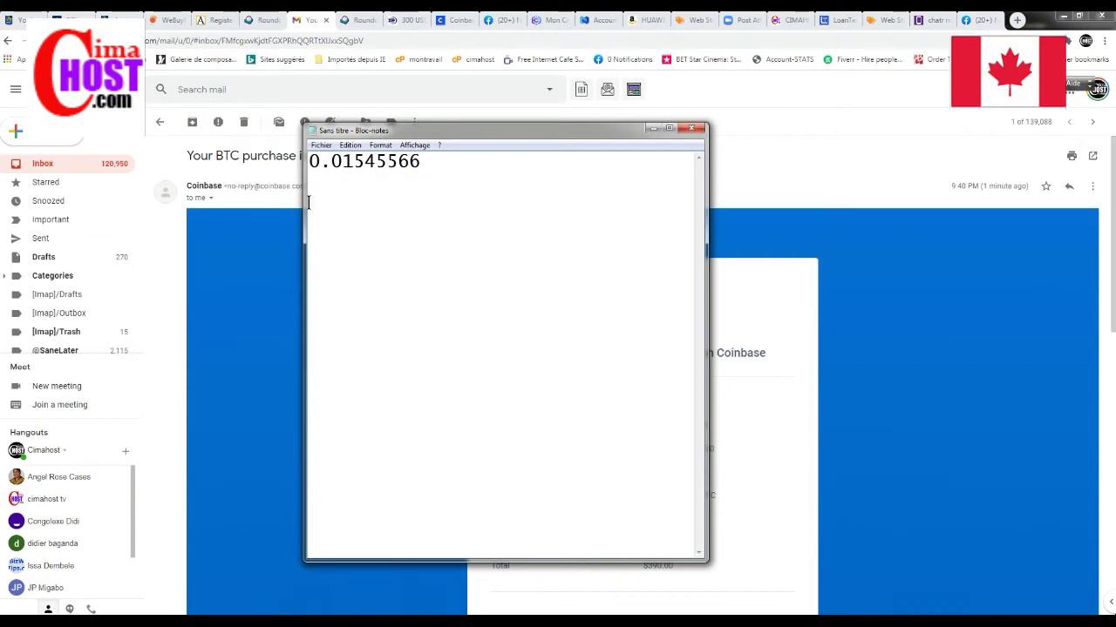
- Start a Coinbase send of 0.01545566 BTC paid from the BTC Wallet
click(162, 153)
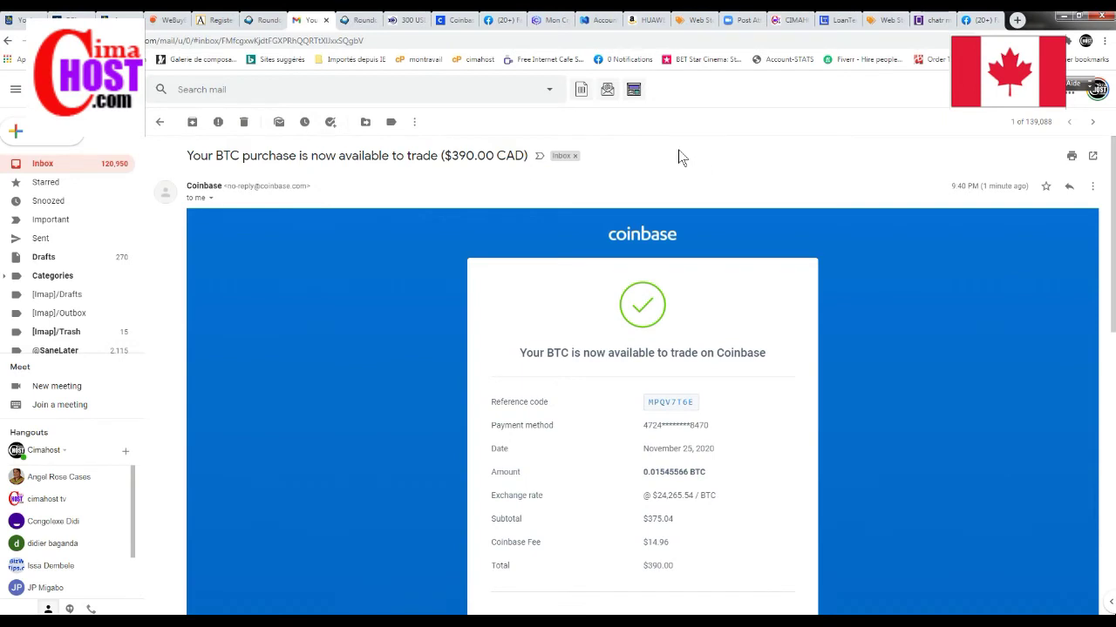
click(457, 20)
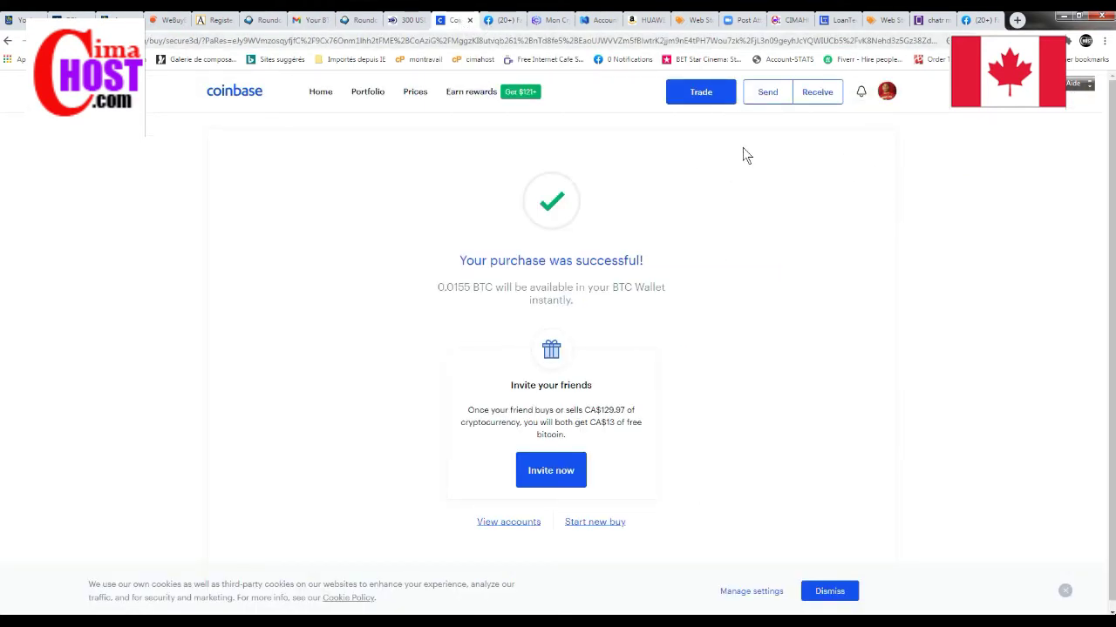
click(768, 92)
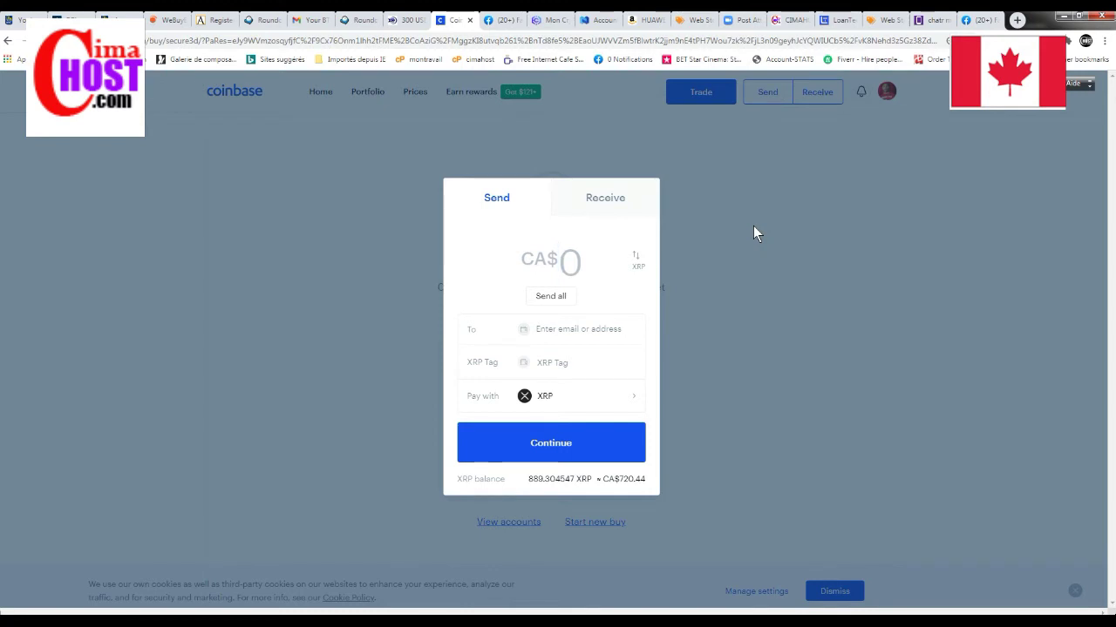
click(543, 398)
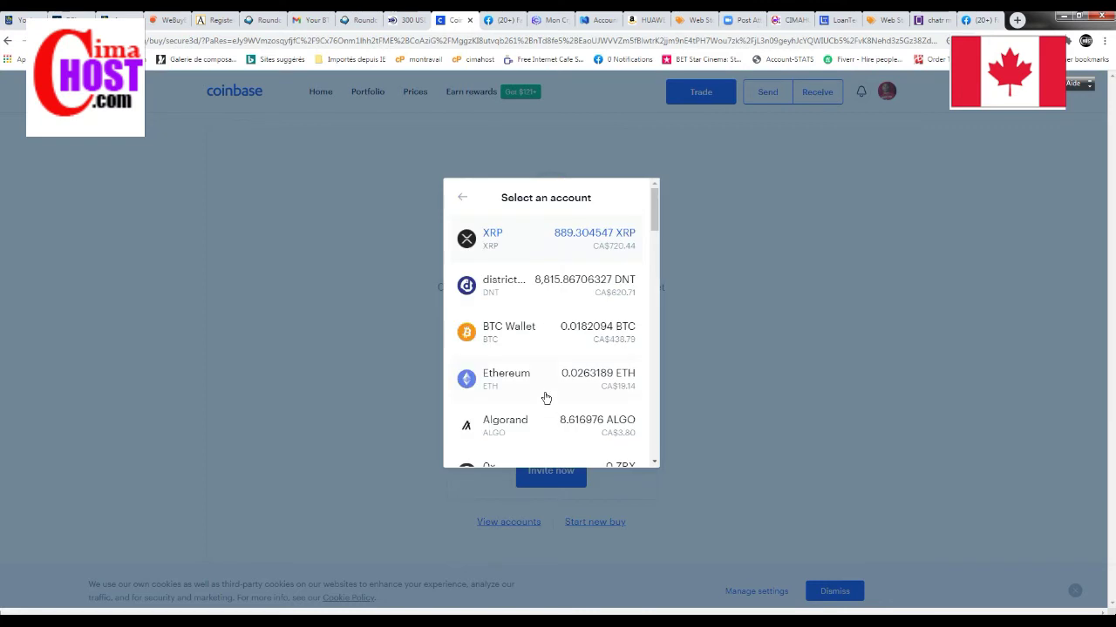
click(512, 334)
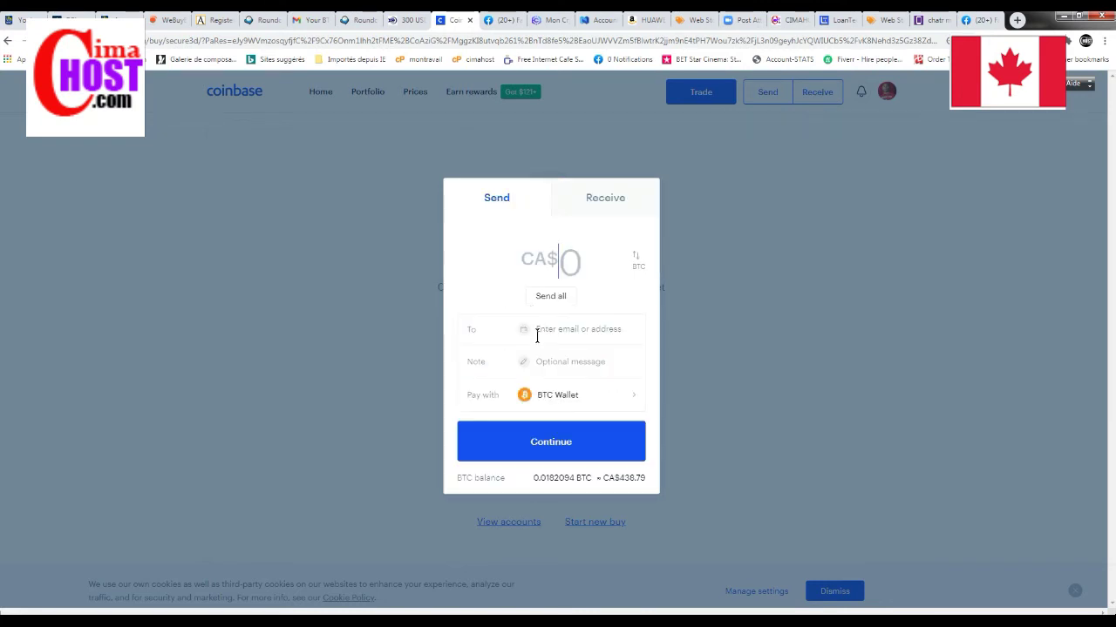
click(637, 262)
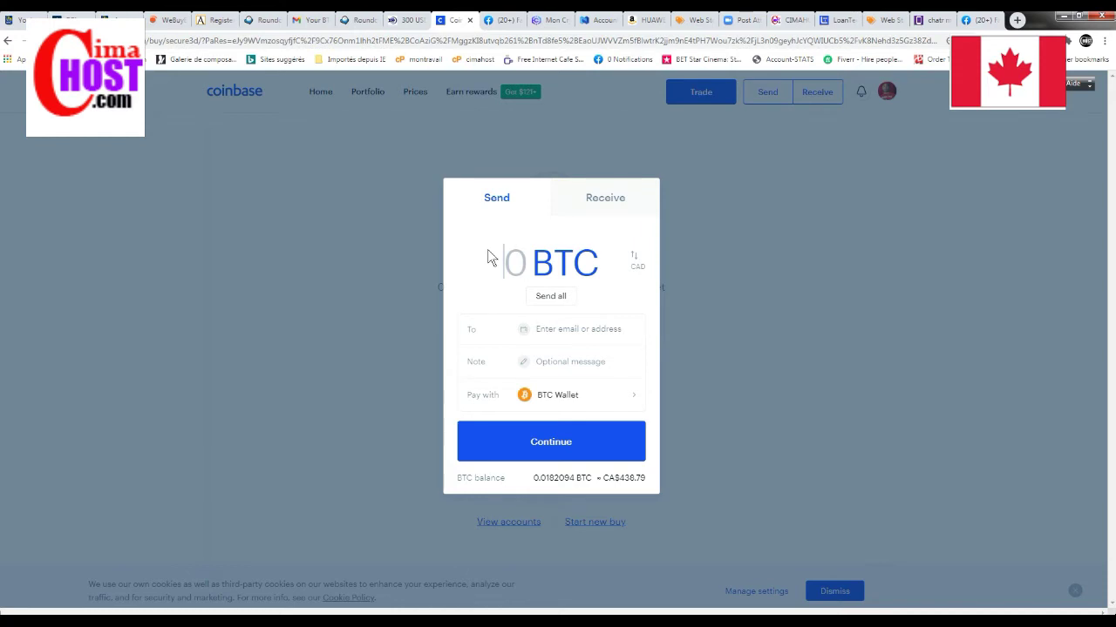
key(ctrl+v)
key(Return)
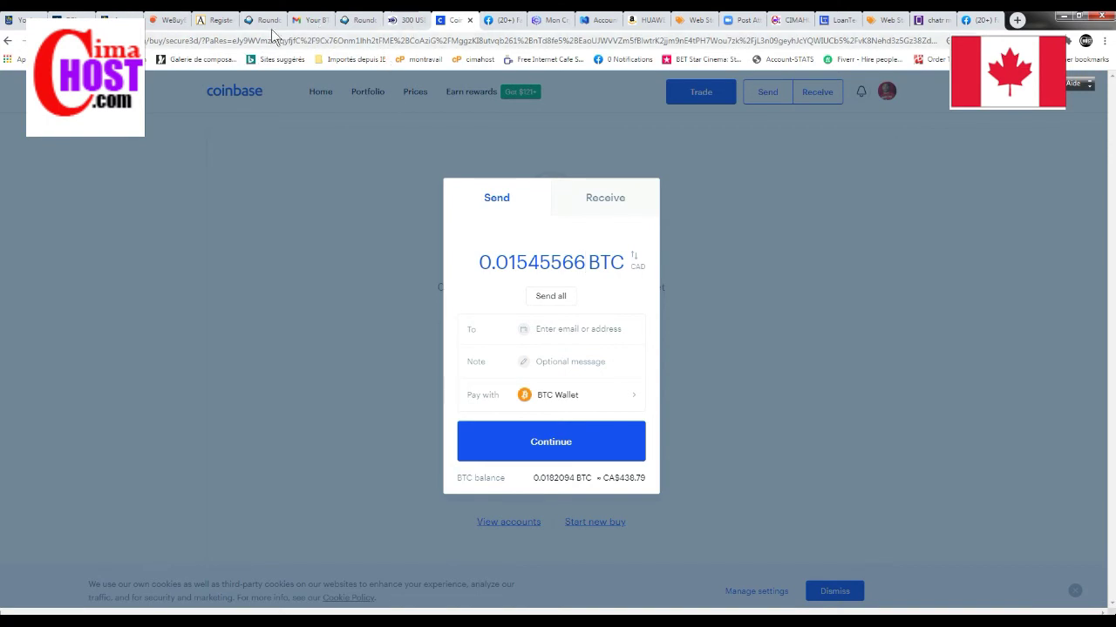
click(310, 21)
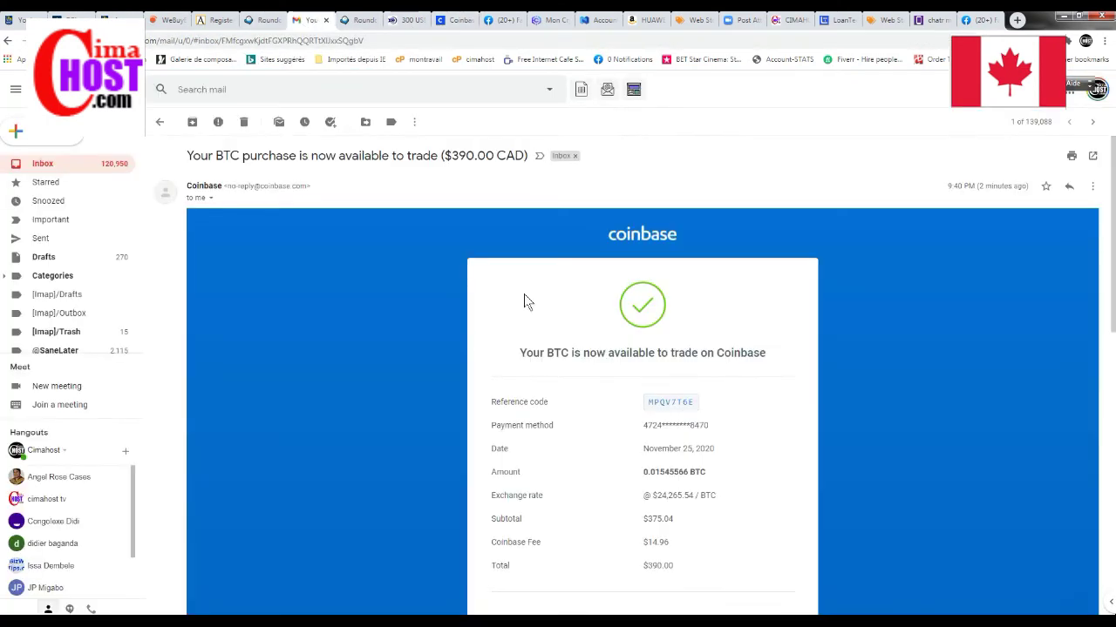
- Open the 'Jojo bitcoin adresse' email and copy the destination bitcoin address
click(41, 164)
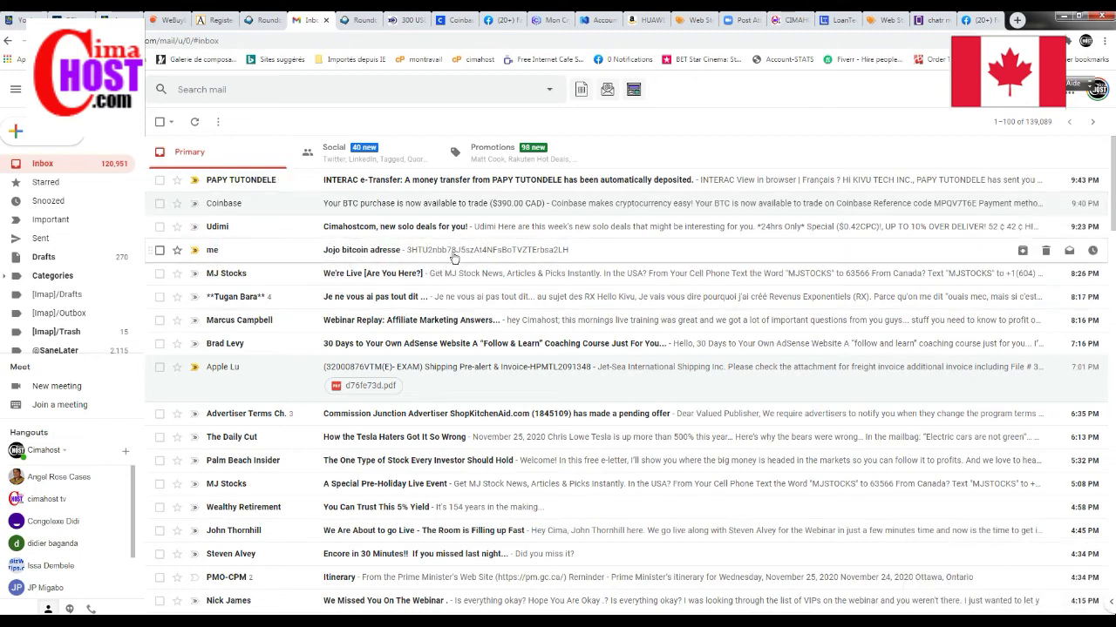
click(460, 252)
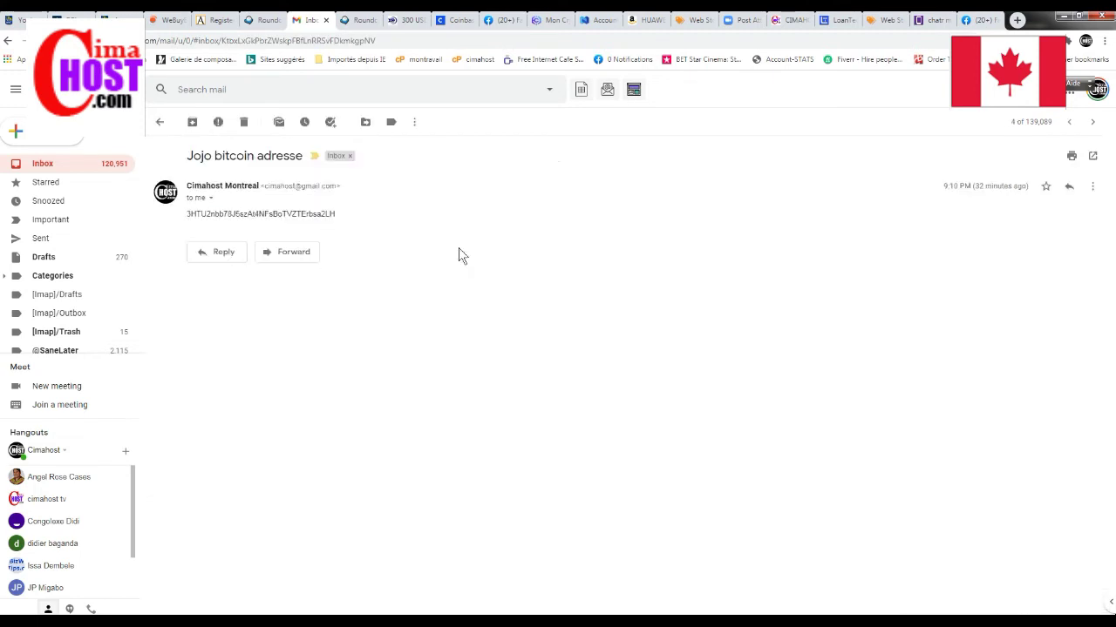
drag(185, 216, 332, 218)
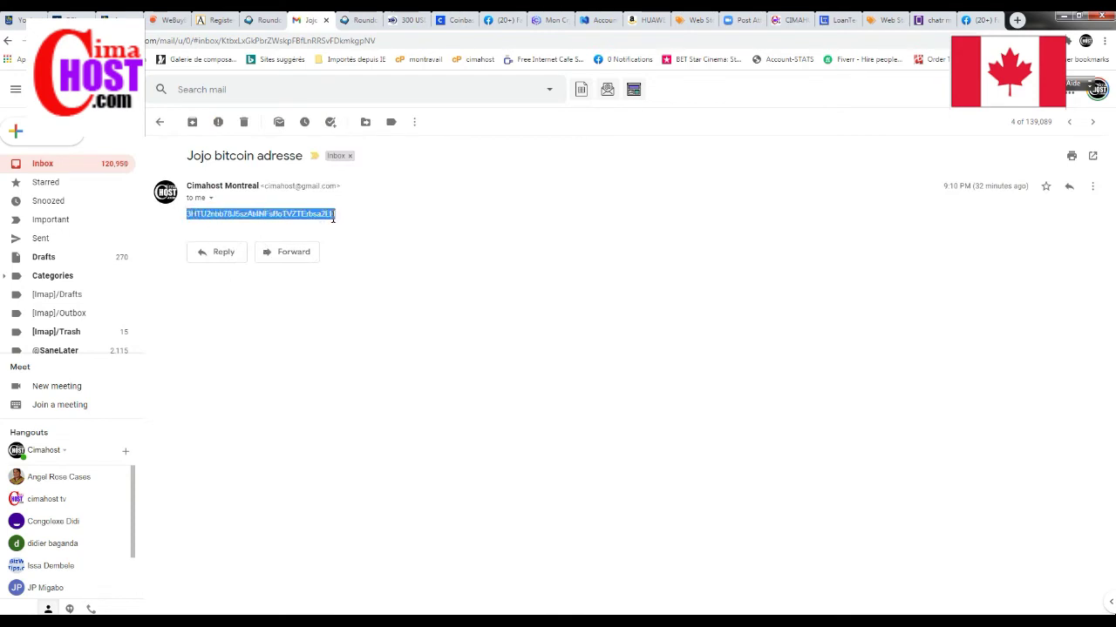
right_click(313, 215)
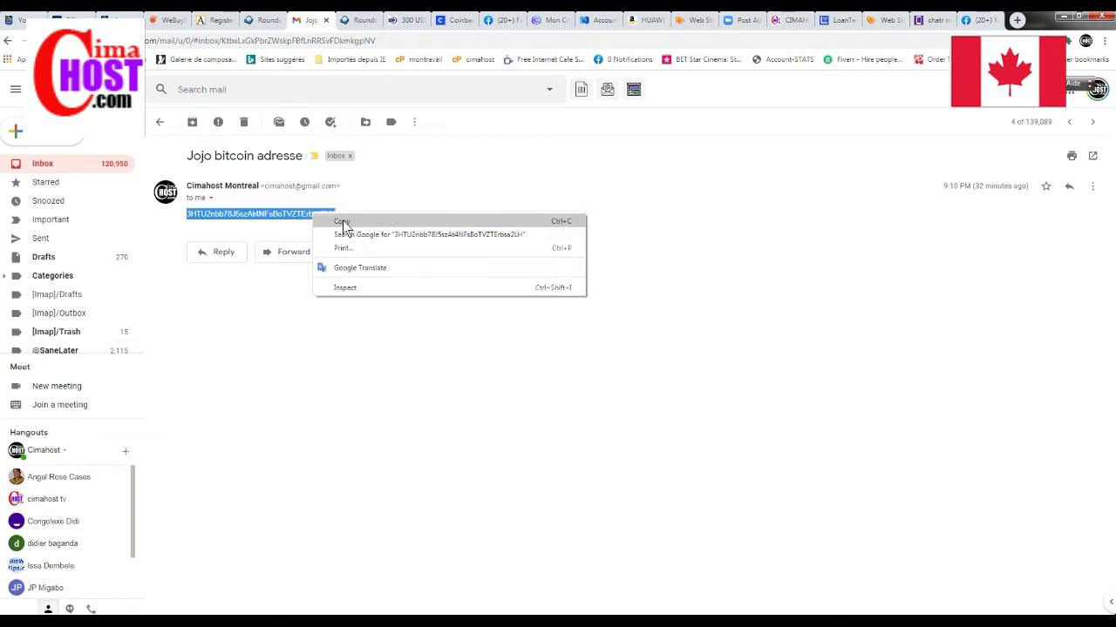
click(341, 221)
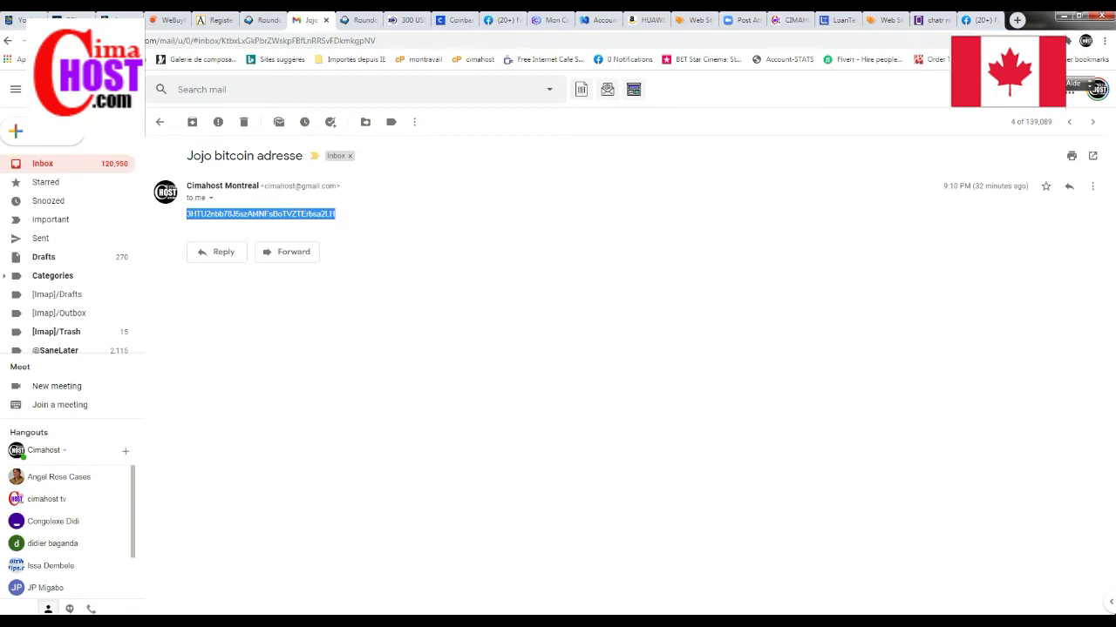
click(516, 615)
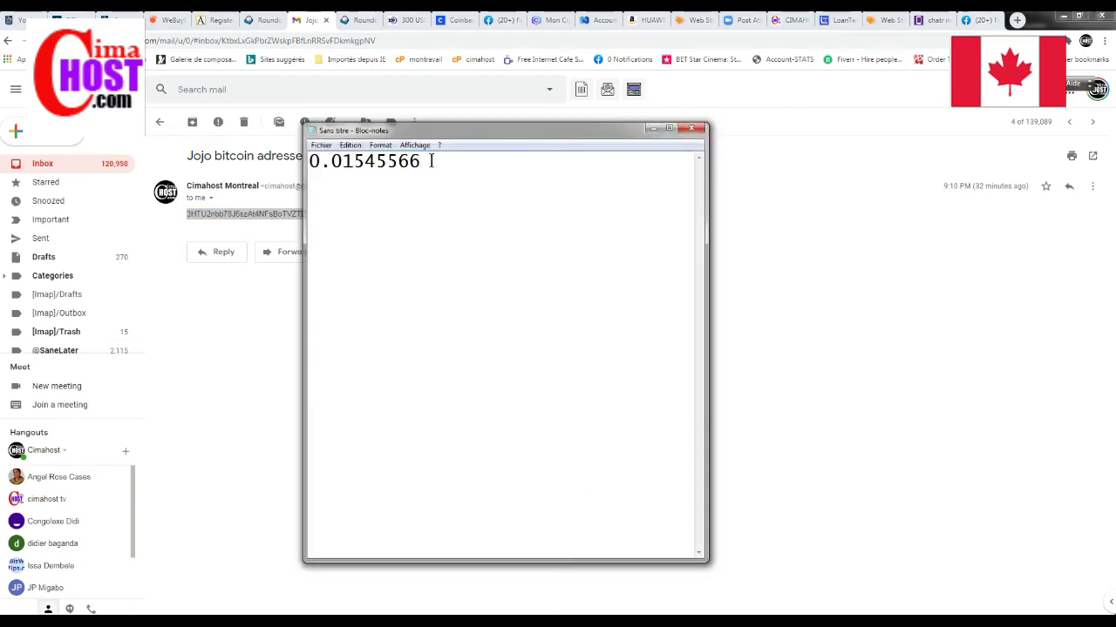
- Paste the bitcoin address on a new line below the amount in Notepad
key(Return)
key(ctrl+v)
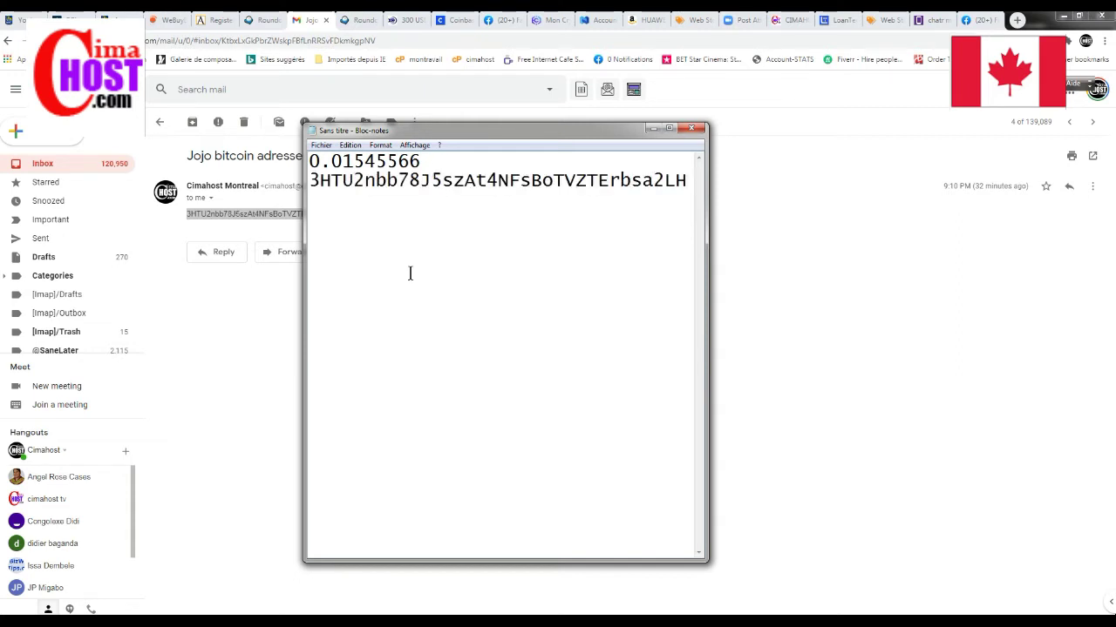
drag(482, 131, 326, 256)
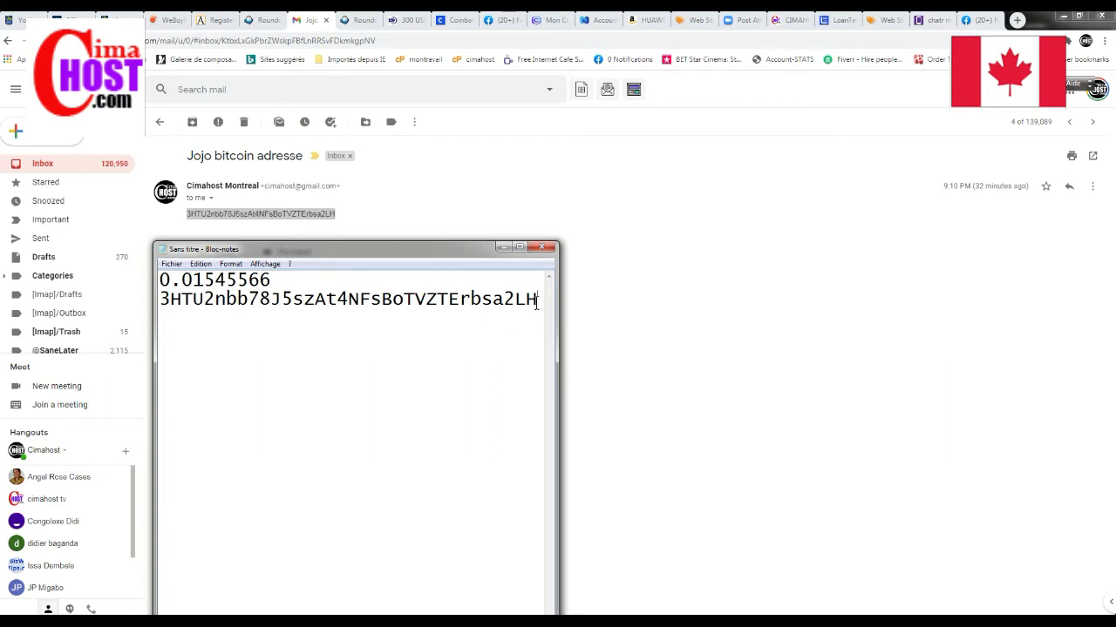
- Copy the address line from Notepad with Edition > Copier and return to Coinbase
drag(159, 299, 536, 305)
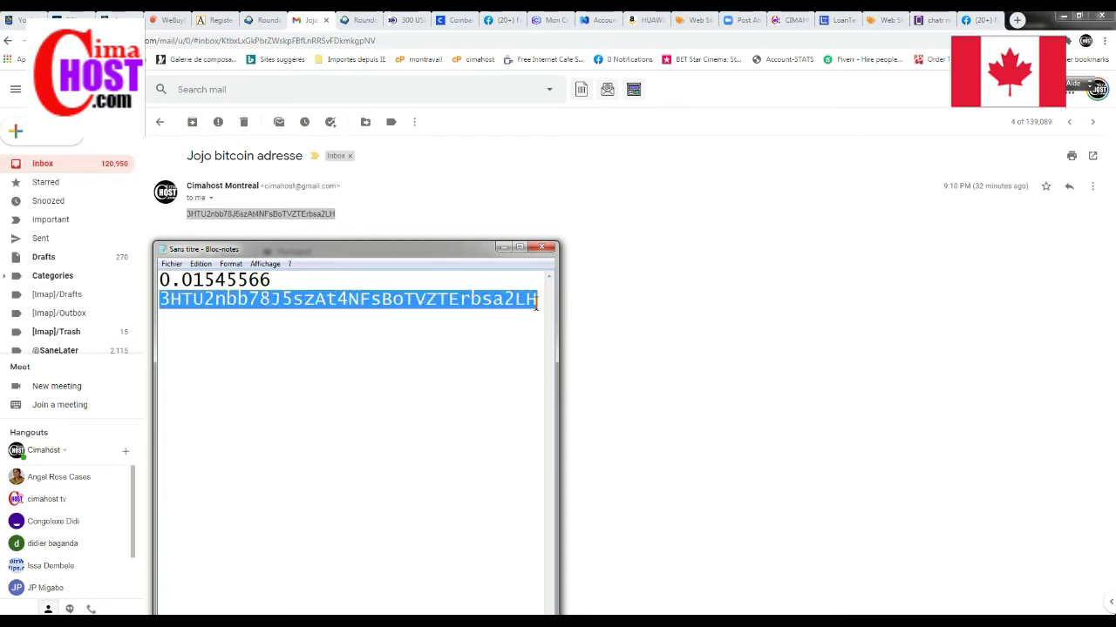
click(200, 265)
click(214, 309)
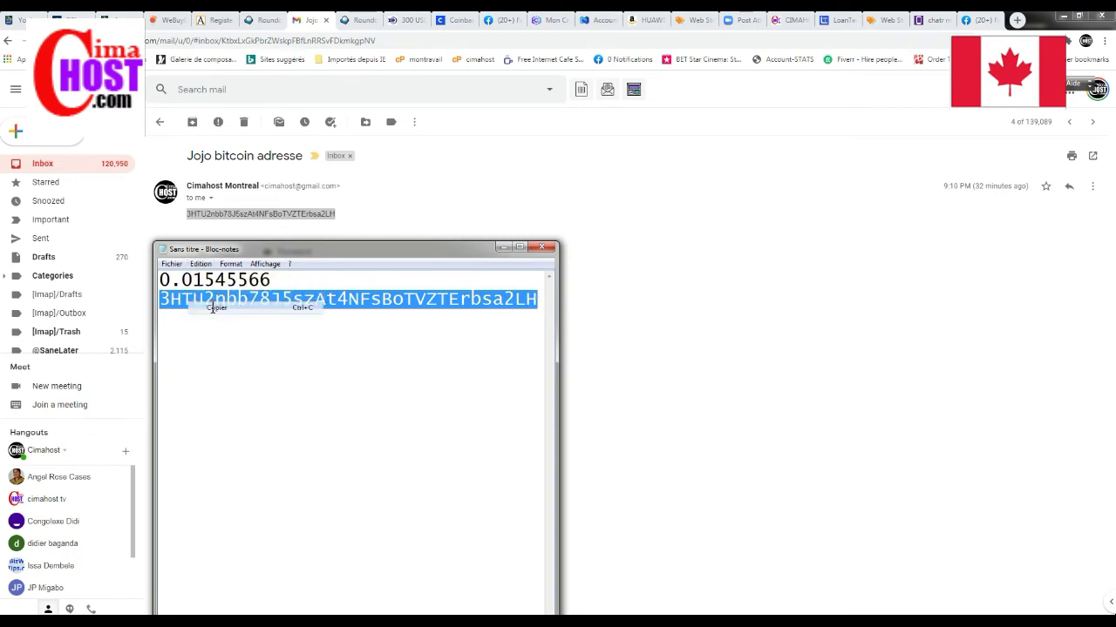
click(455, 22)
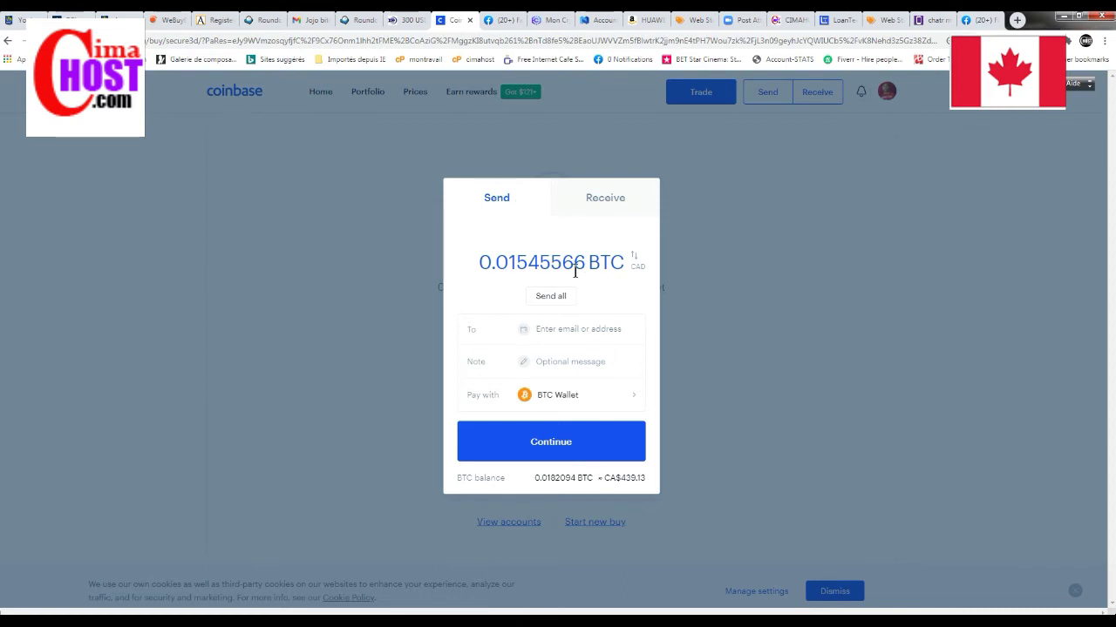
- Paste the copied BTC address as the recipient and add the note 'Jojo'
click(535, 331)
key(ctrl+v)
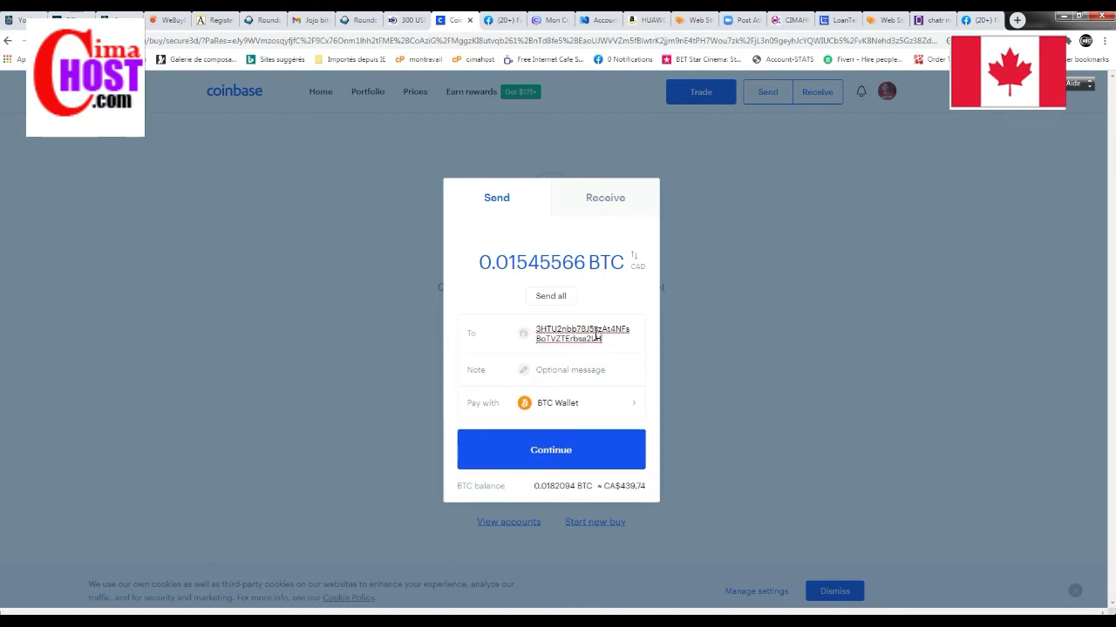
click(540, 371)
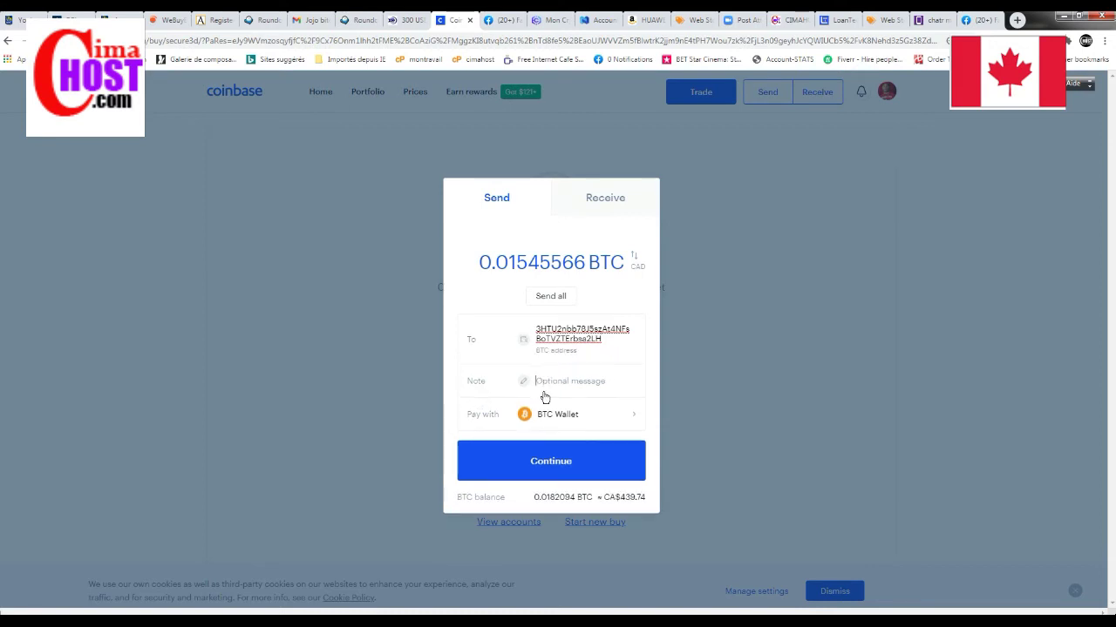
text(Jojo)
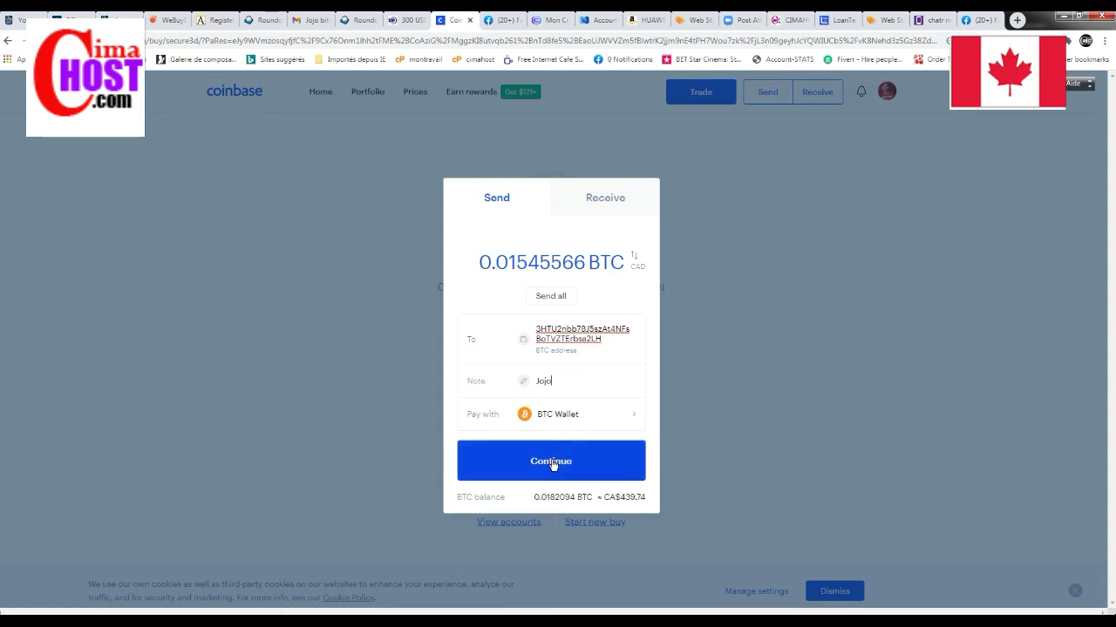
- Review the 0.01545566 BTC (CA$373.31) send summary and submit the send
click(554, 468)
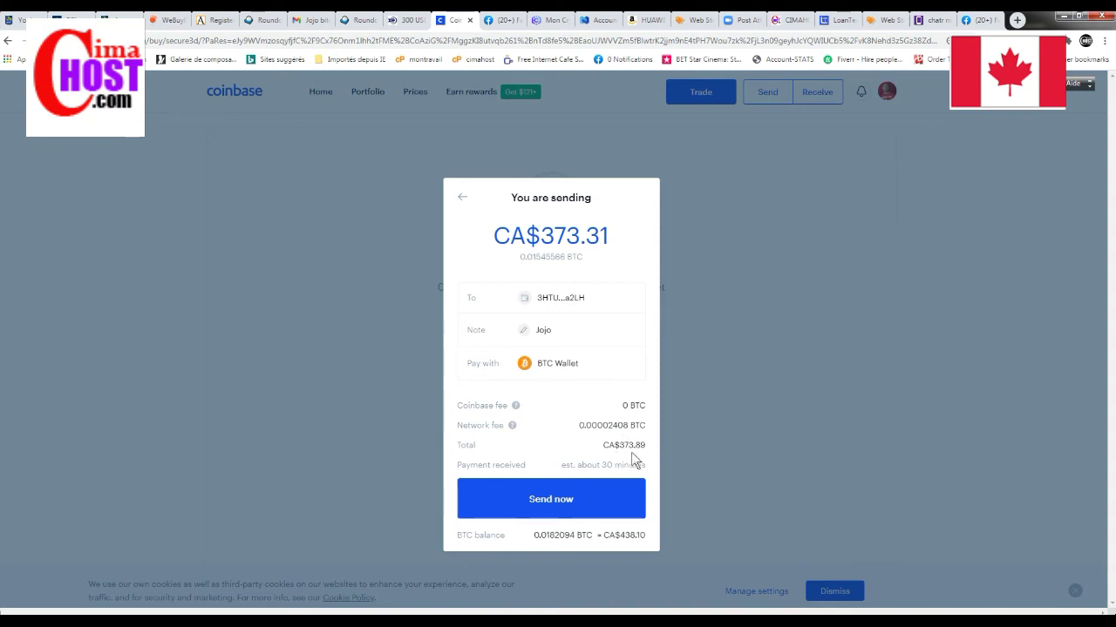
click(549, 504)
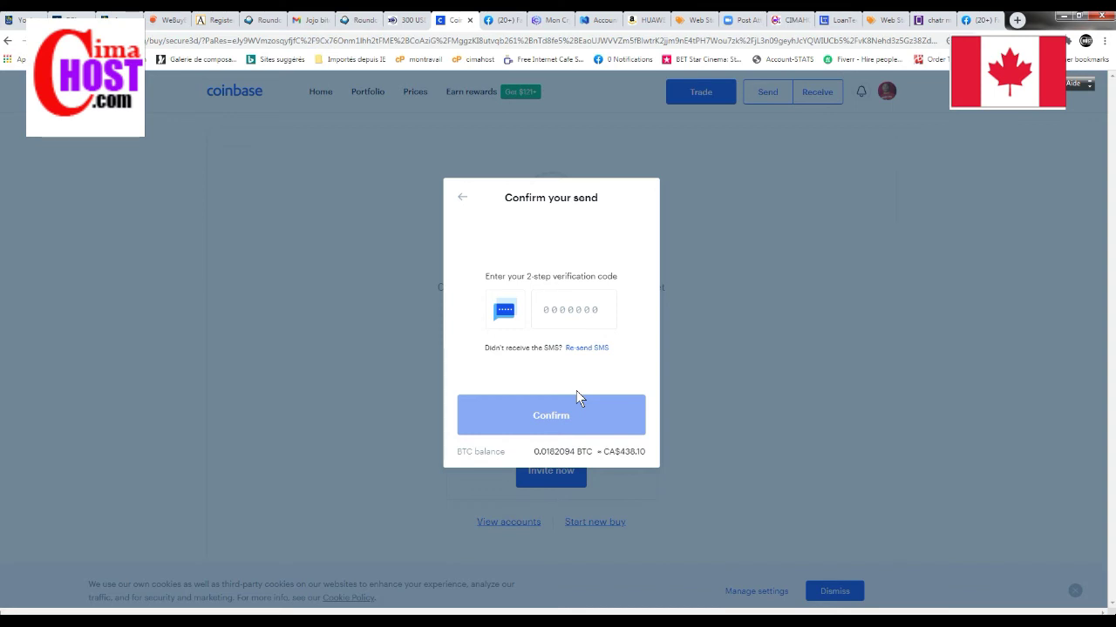
- Enter the SMS verification code, insert the missing digit, and confirm the 0.01545566 BTC send
click(543, 309)
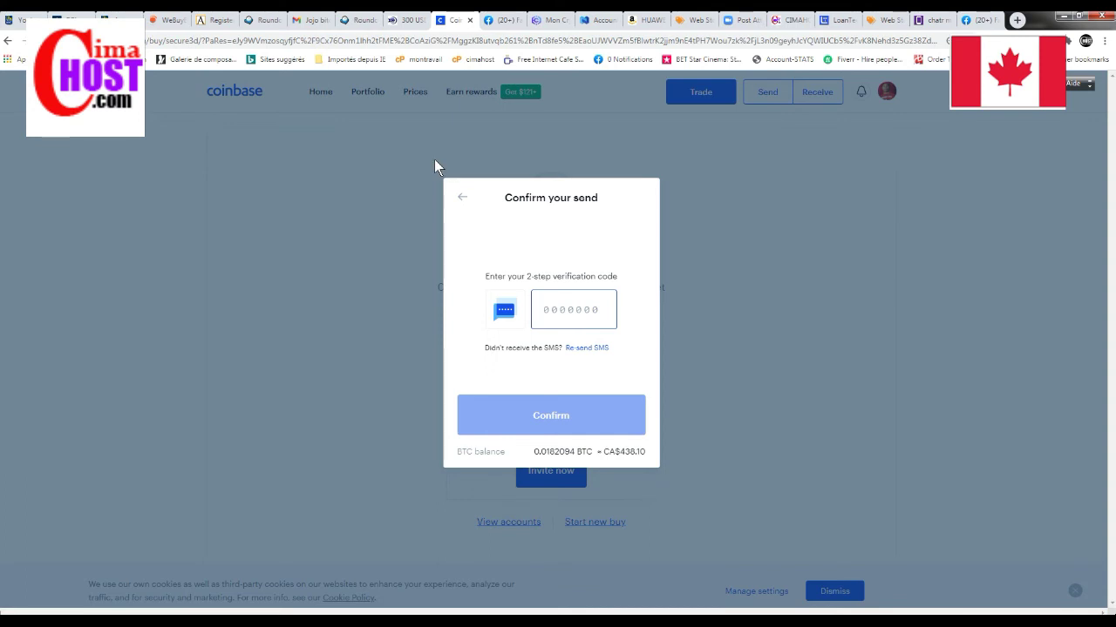
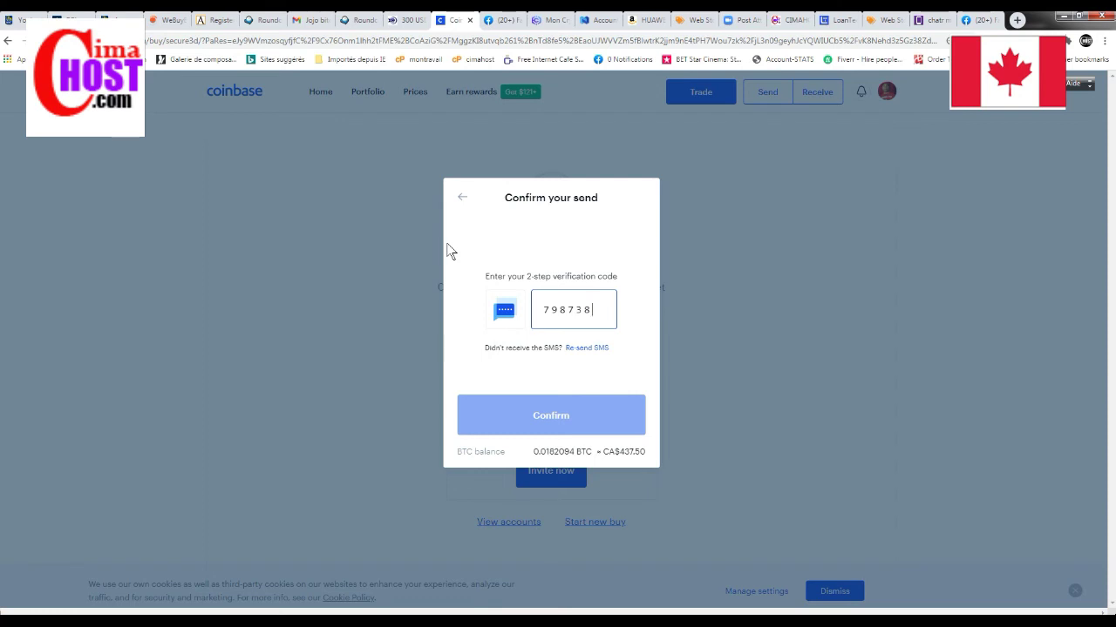
key(Left)
key(Right)
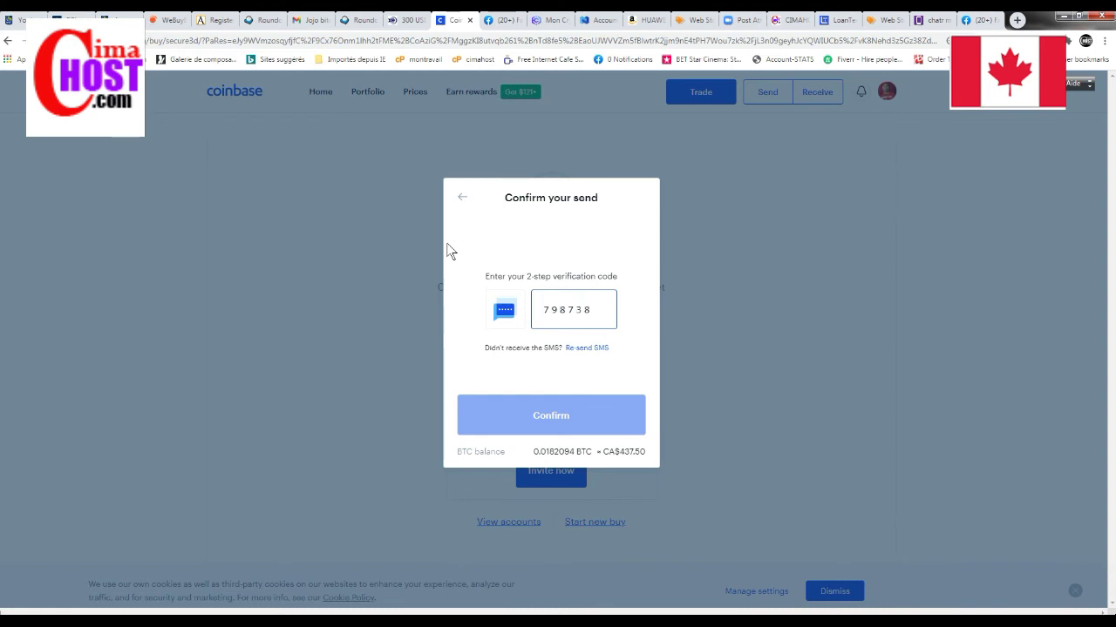
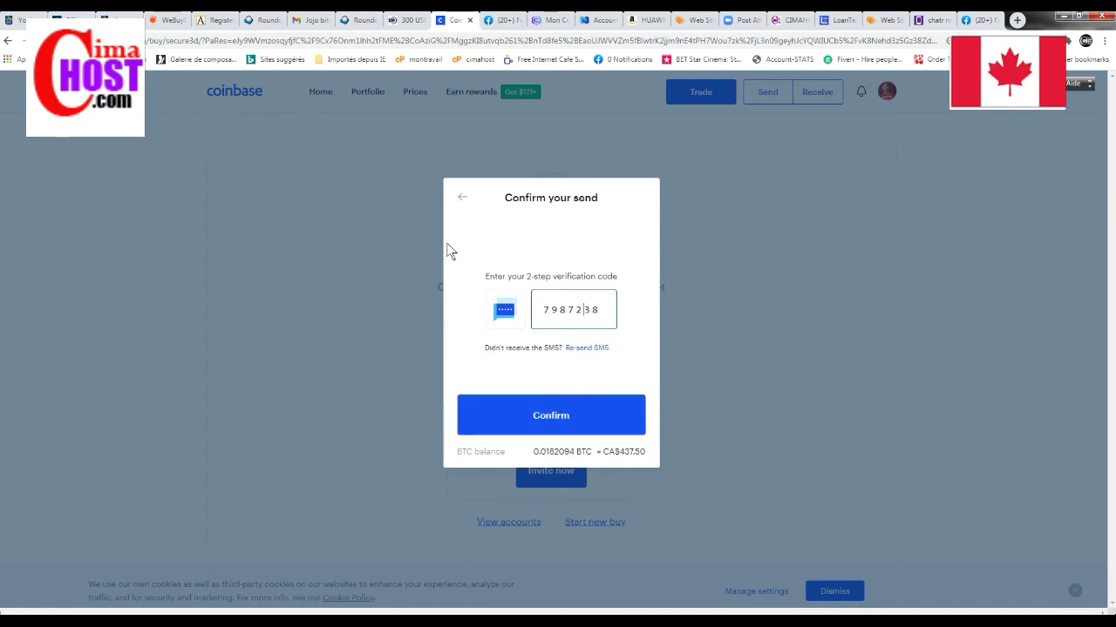
click(554, 418)
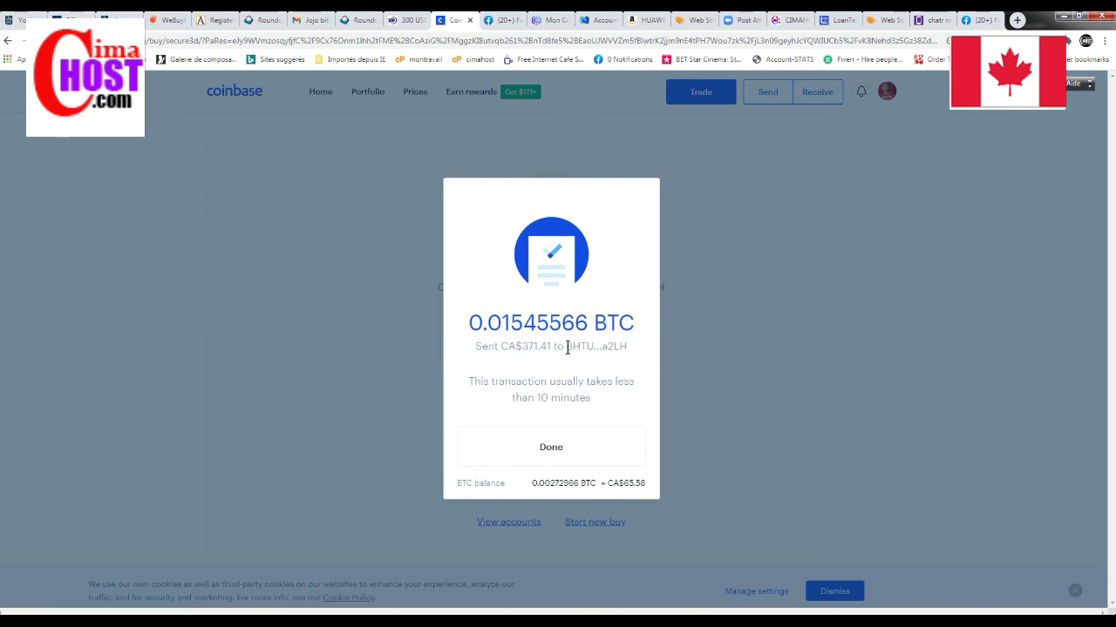
- Select the recipient address in the Sent summary, dismiss the confirmation, and return to Gmail
drag(566, 347, 624, 349)
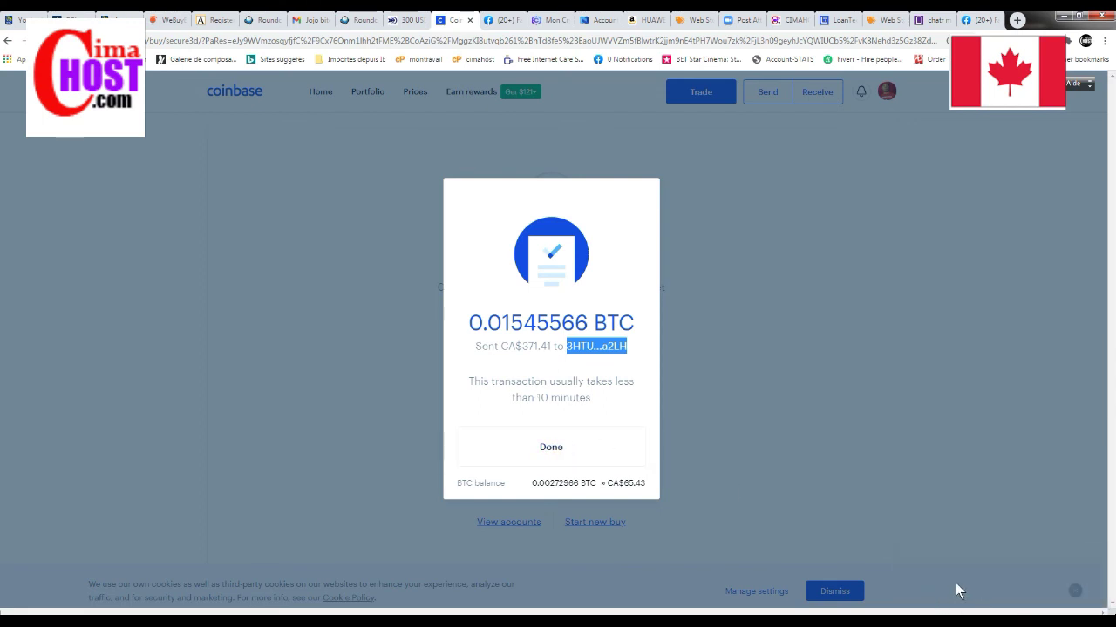
click(550, 448)
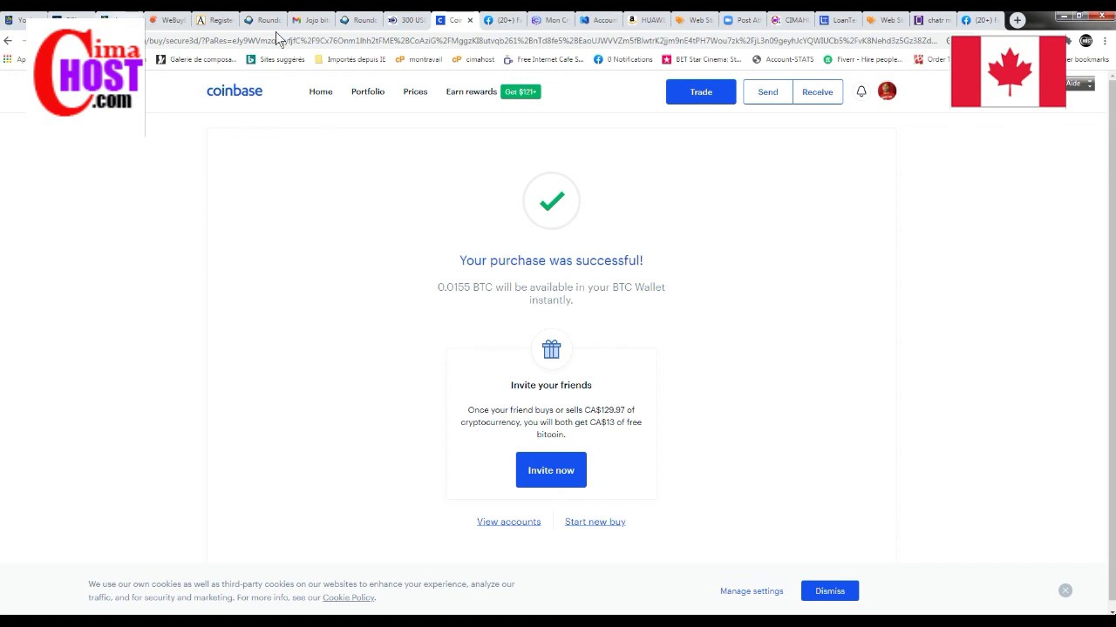
click(314, 21)
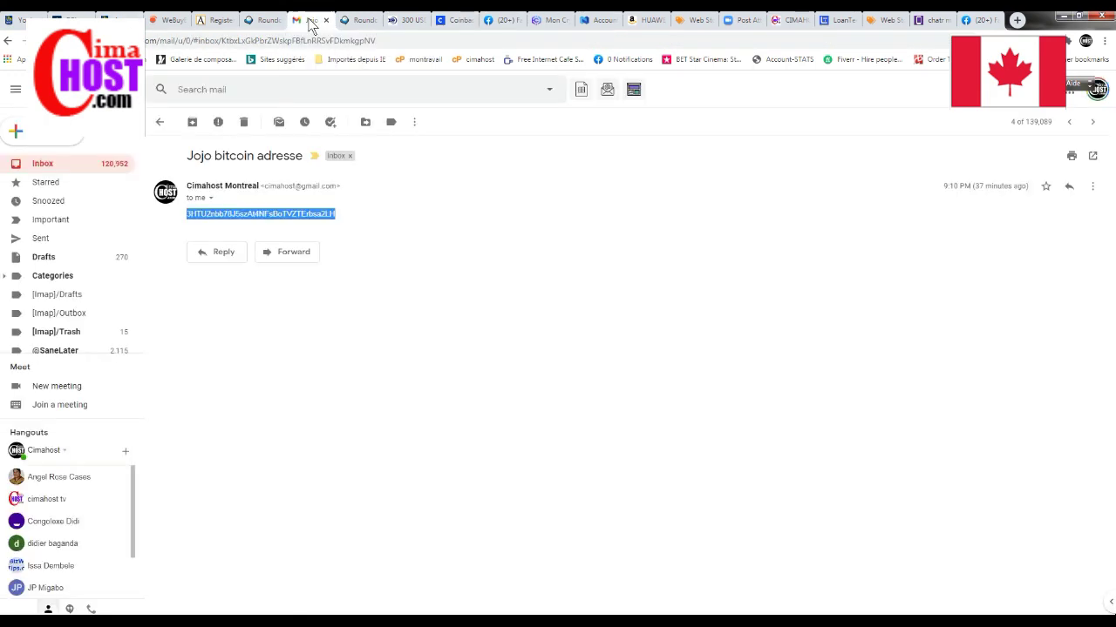
- Open Coinbase's 'You just sent' email from the inbox and look over the 0.01545566 BTC details
click(42, 165)
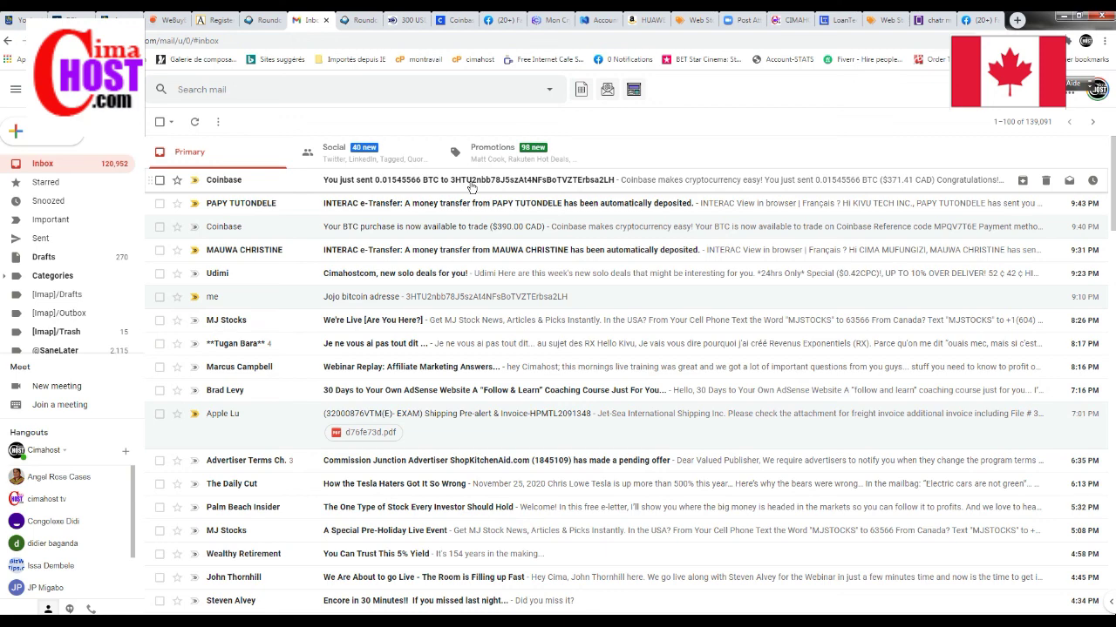
click(456, 182)
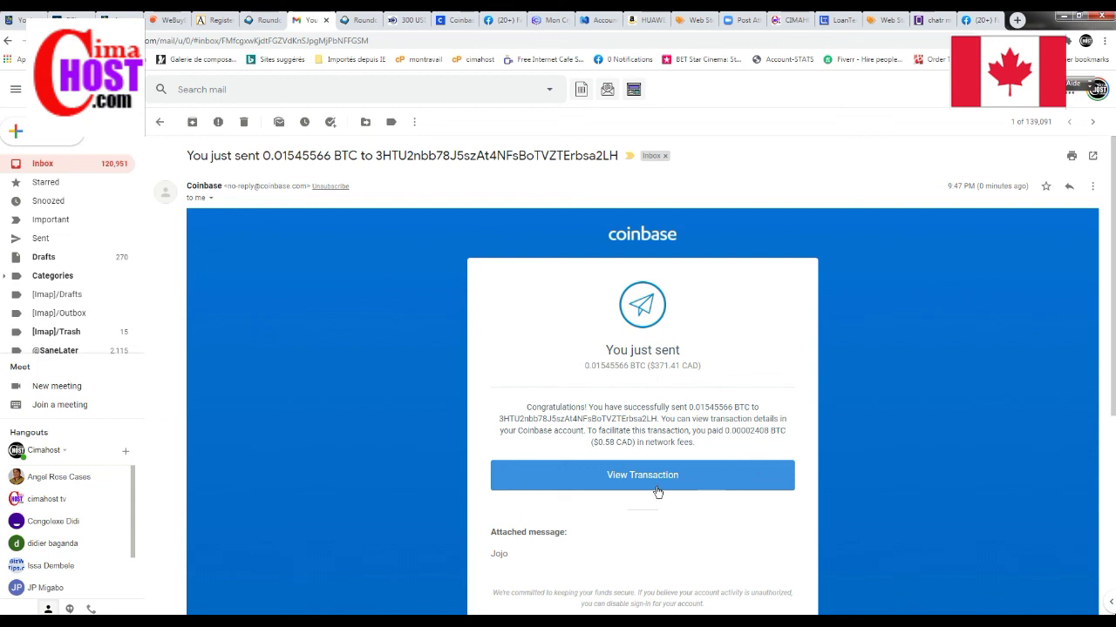
scroll(628, 436, down, 2)
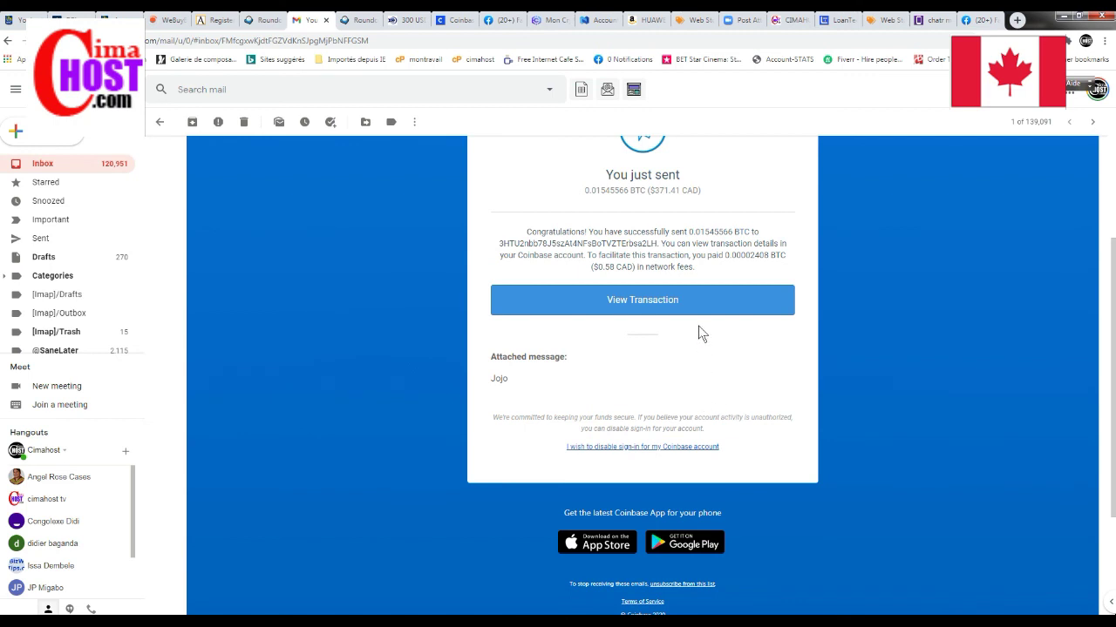
scroll(698, 325, up, 2)
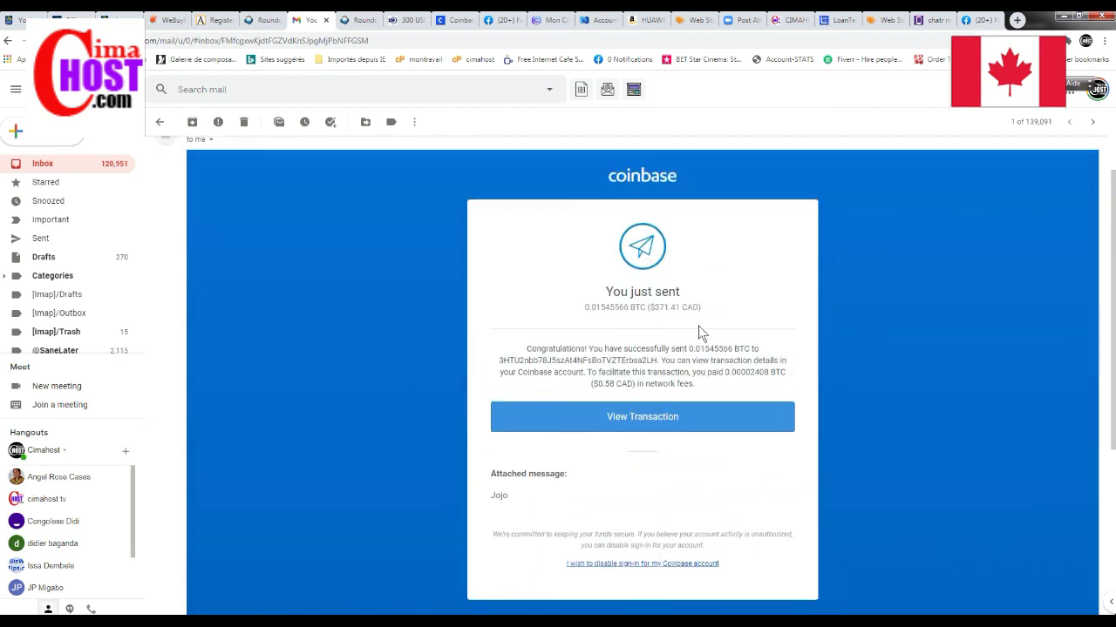